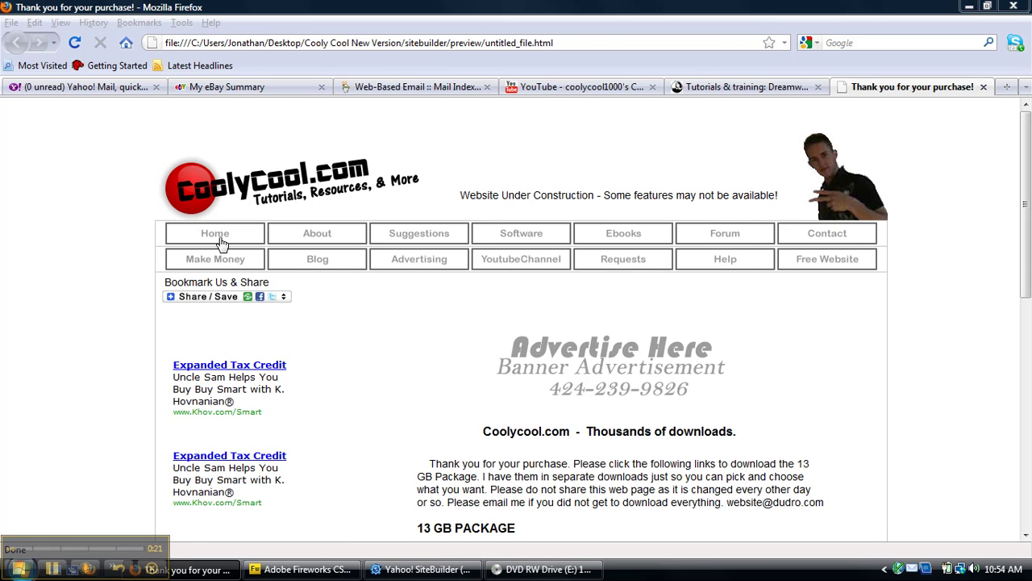
Bring Fireworks forward and try the Text and shape tools without drawing anything.
{"action": "mouse_move", "coordinate": [224, 297]}
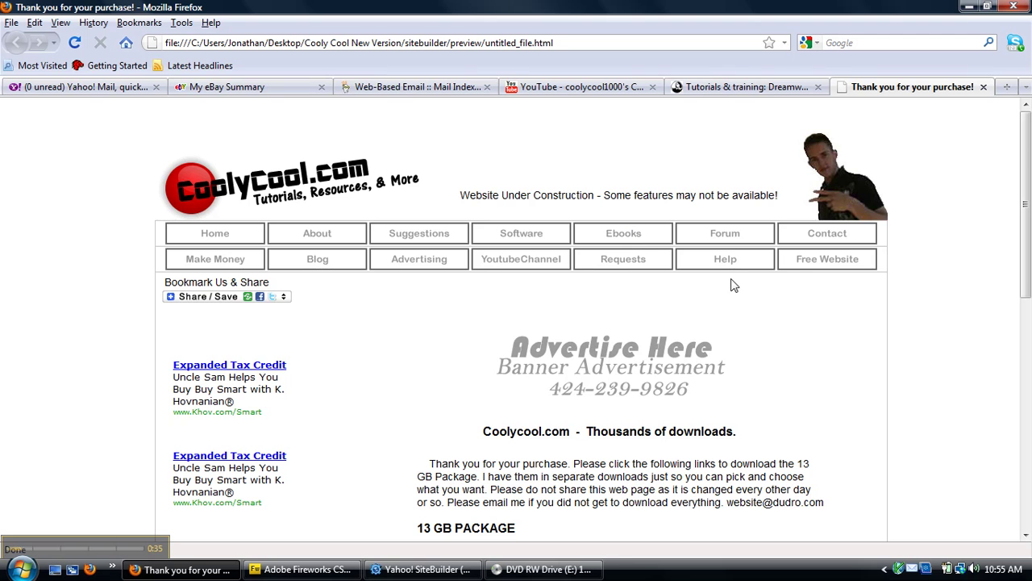
{"action": "left_click", "coordinate": [300, 570]}
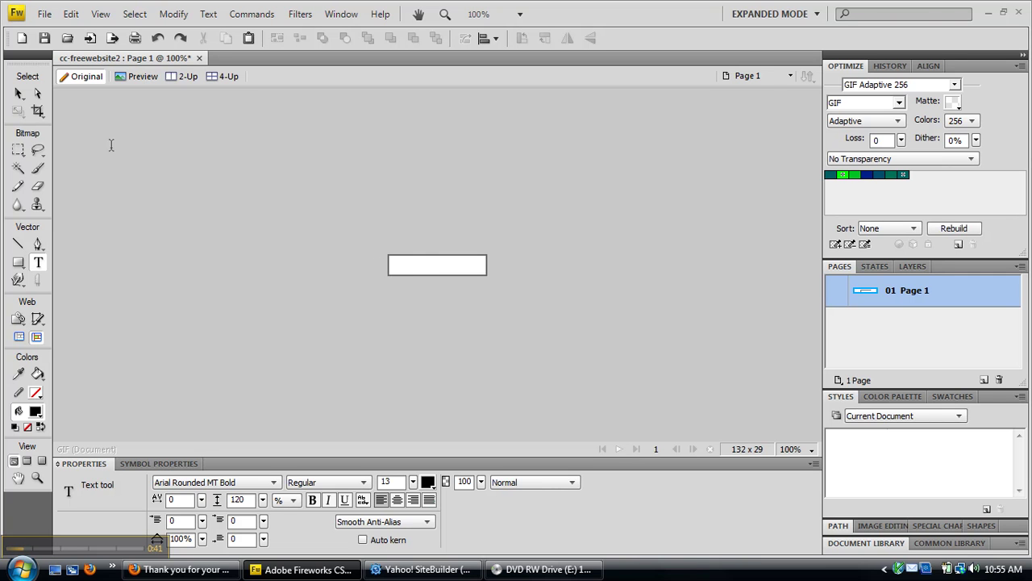
{"action": "left_click", "coordinate": [167, 212]}
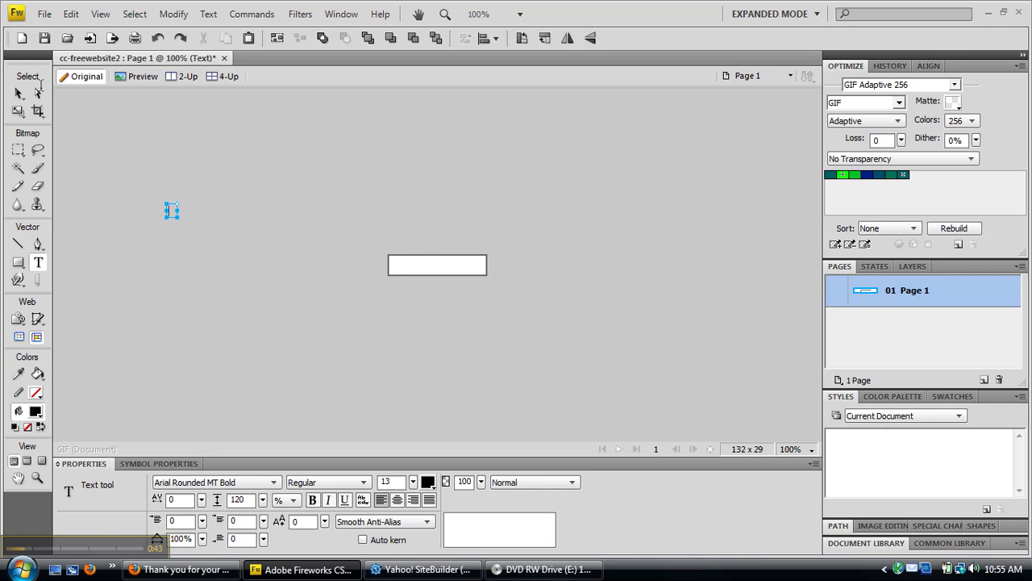
{"action": "left_click", "coordinate": [37, 94]}
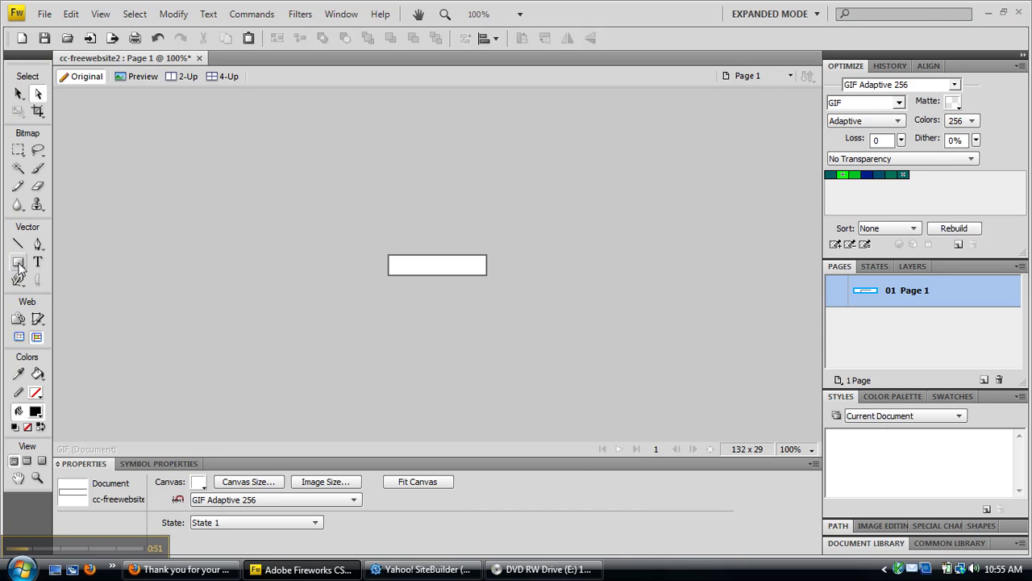
{"action": "left_click", "coordinate": [19, 265]}
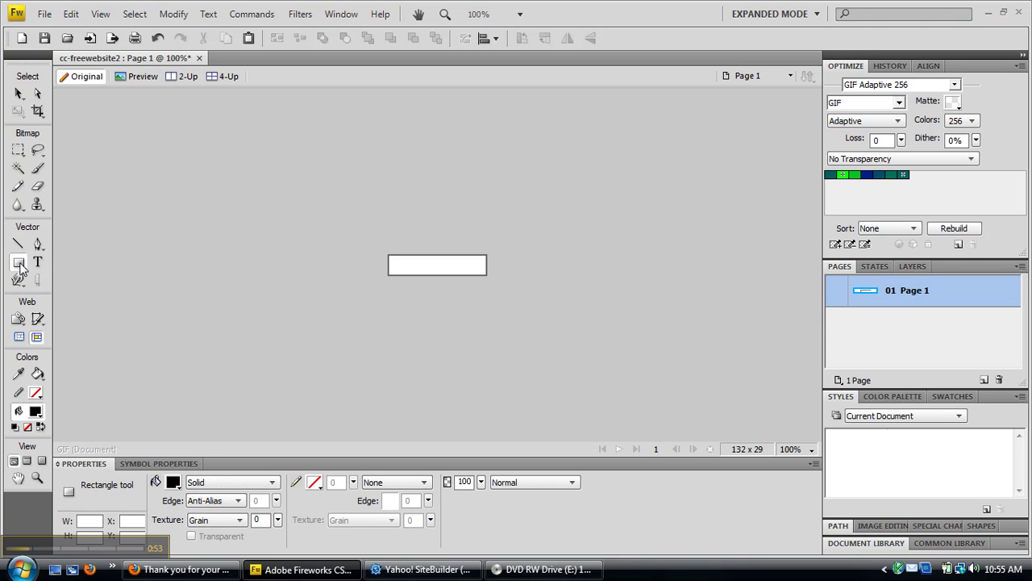
{"action": "key", "text": "u"}
{"action": "key", "text": "u"}
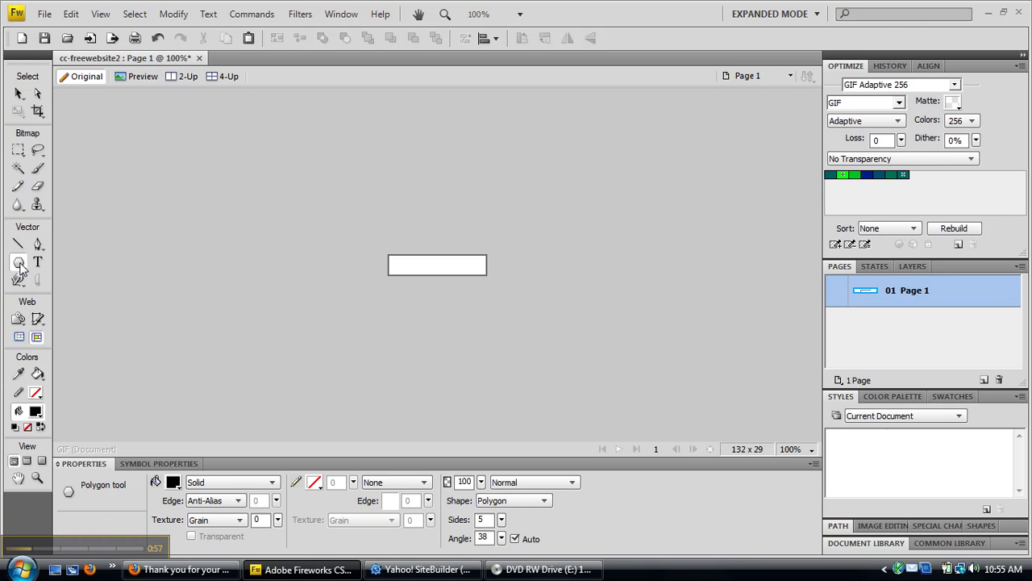
{"action": "key", "text": "u"}
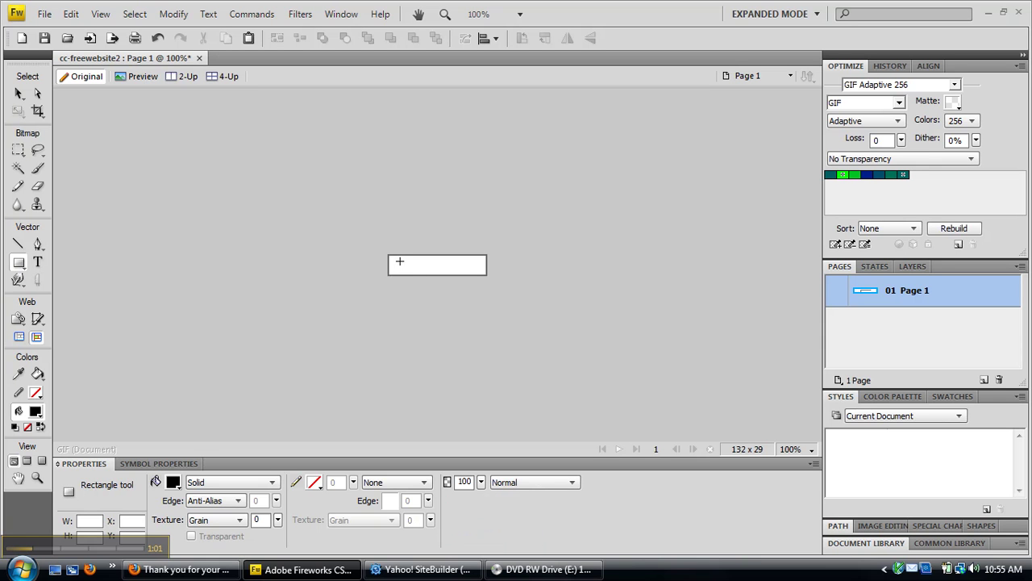
Nudge the blank white rectangle, then undo the move and deselect it.
{"action": "left_click", "coordinate": [38, 93]}
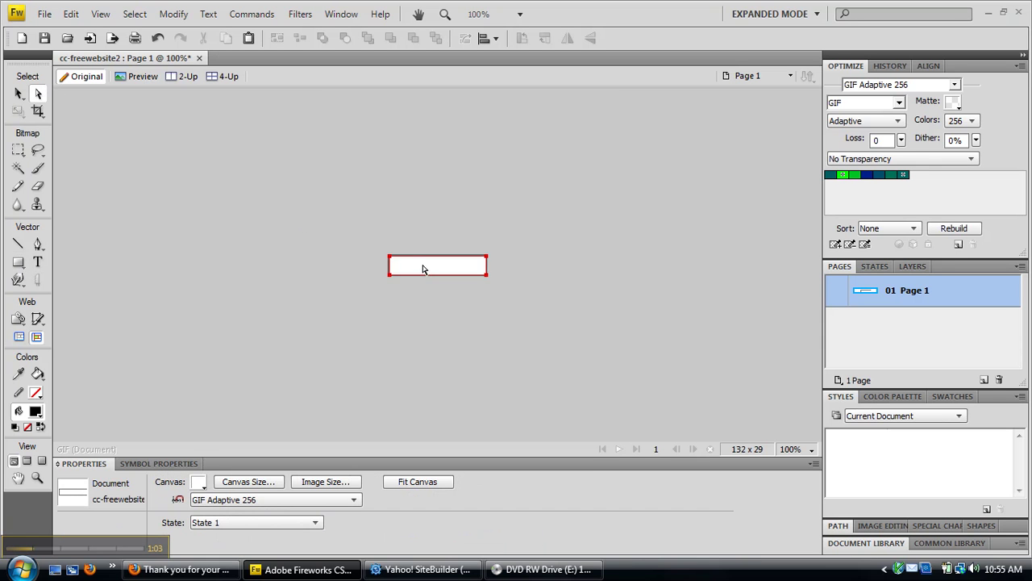
{"action": "mouse_move", "coordinate": [422, 269]}
{"action": "left_mouse_down"}
{"action": "mouse_move", "coordinate": [431, 288]}
{"action": "mouse_move", "coordinate": [425, 268]}
{"action": "left_mouse_up"}
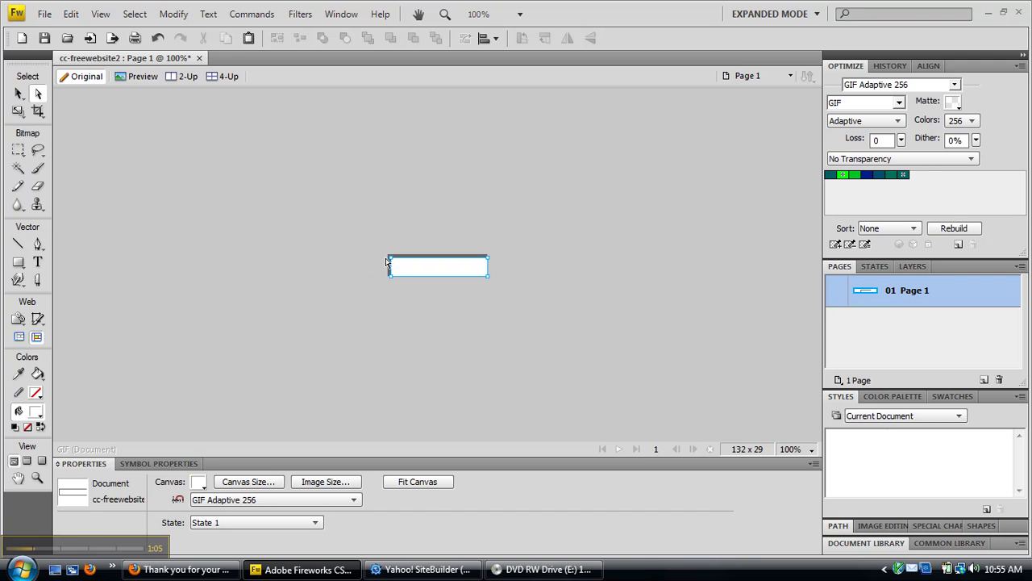
{"action": "left_click", "coordinate": [71, 14]}
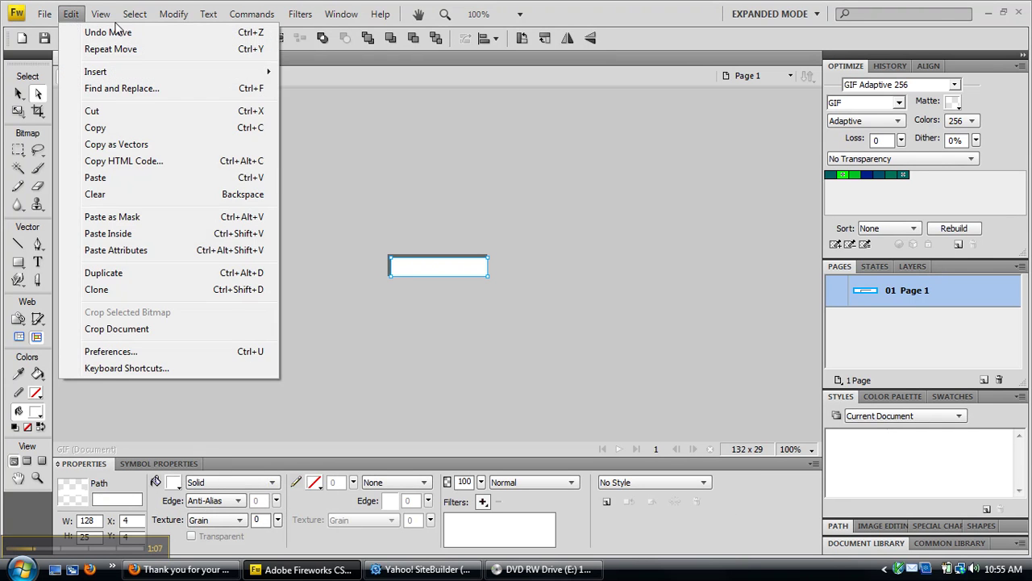
{"action": "left_click", "coordinate": [364, 123]}
{"action": "left_click", "coordinate": [364, 124]}
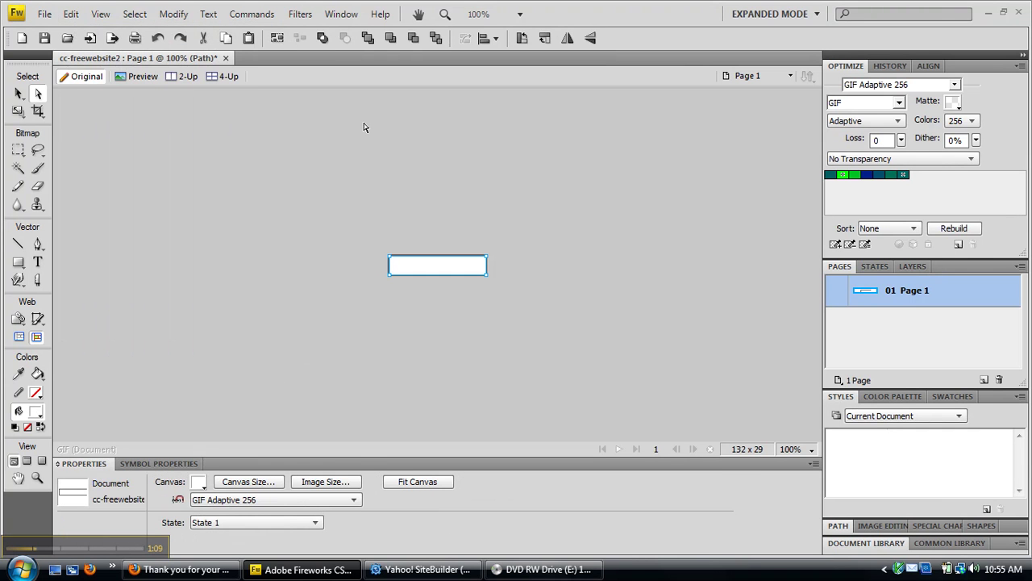
{"action": "left_click", "coordinate": [295, 234]}
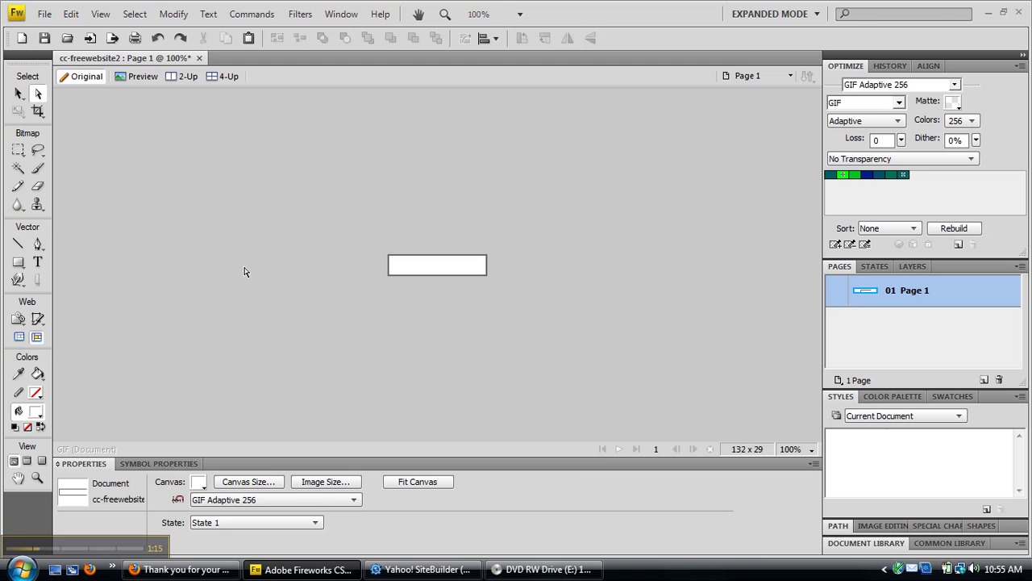
Add the TExT label inside the rectangle and centre it on the button.
{"action": "left_click", "coordinate": [39, 266]}
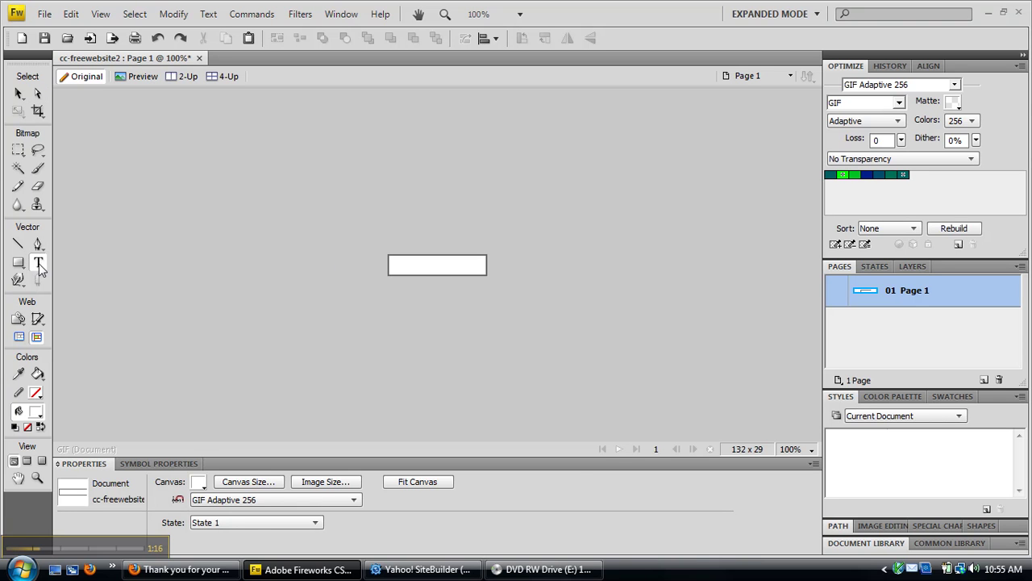
{"action": "left_click", "coordinate": [433, 264]}
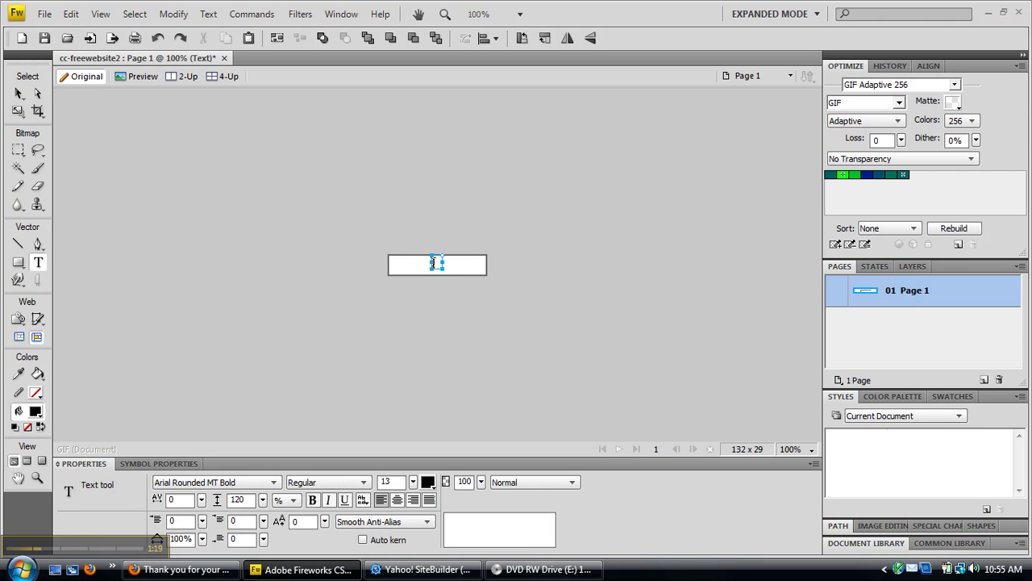
{"action": "type", "text": "TEST"}
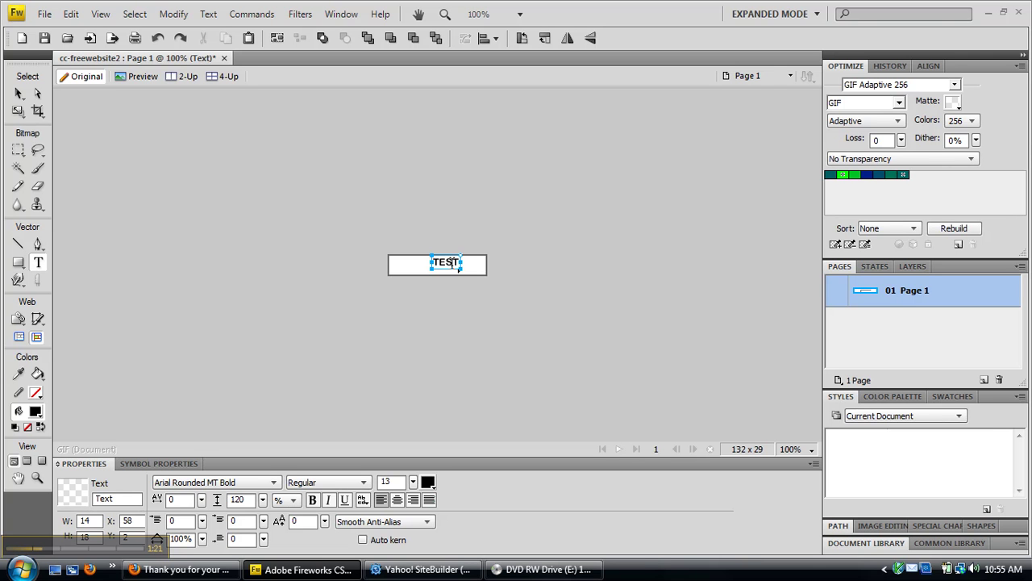
{"action": "type", "text": "x"}
{"action": "left_click", "coordinate": [37, 94]}
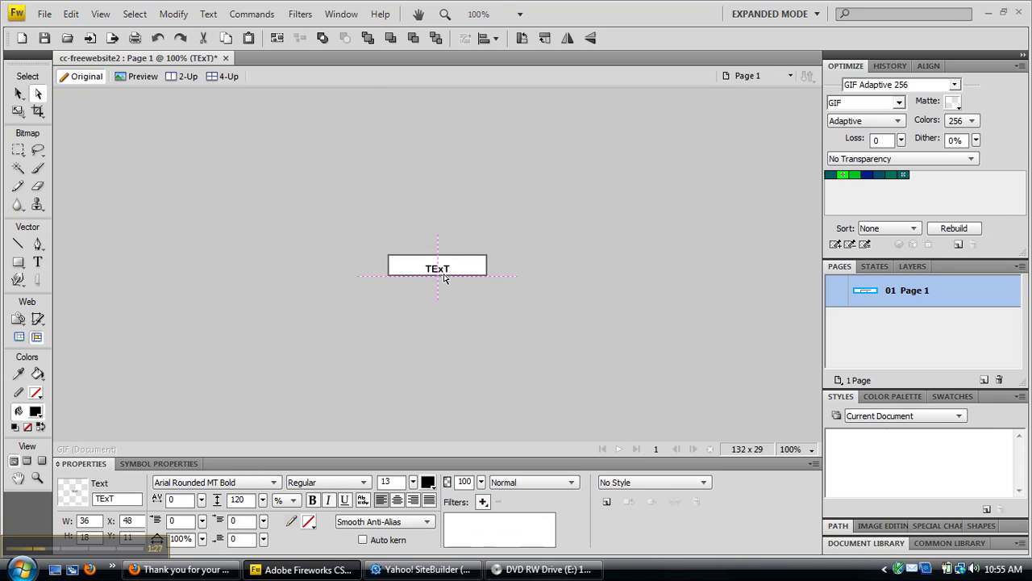
{"action": "left_click_drag", "start_coordinate": [447, 274], "coordinate": [443, 274]}
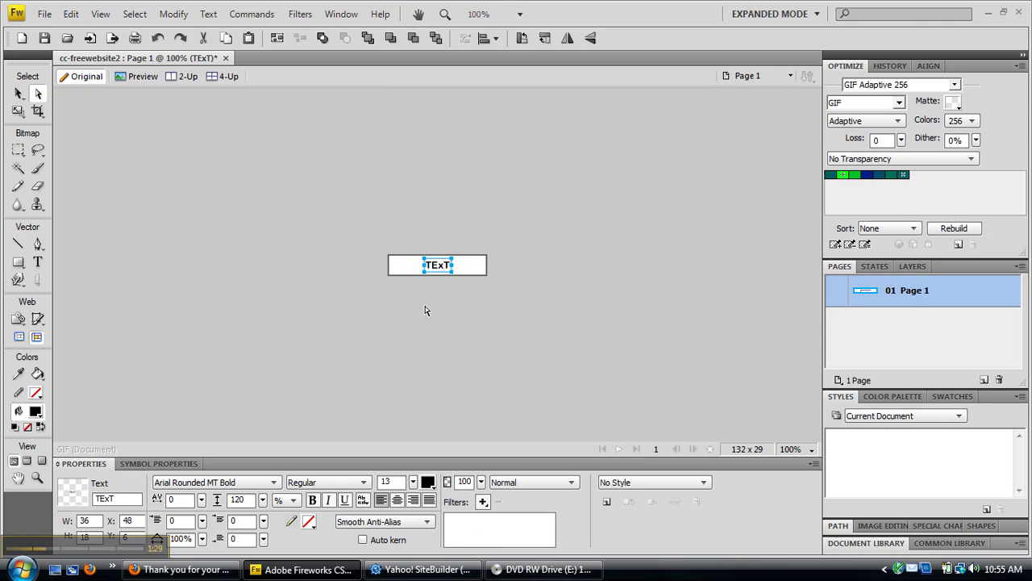
{"action": "left_click", "coordinate": [427, 304]}
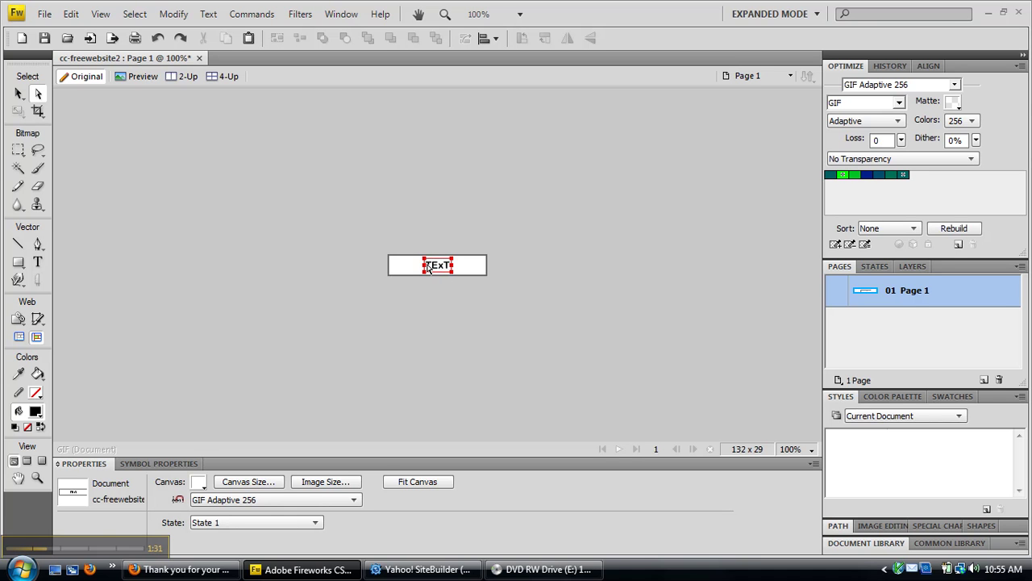
Colour all the TExT label's letters grey.
{"action": "double_click", "coordinate": [428, 269]}
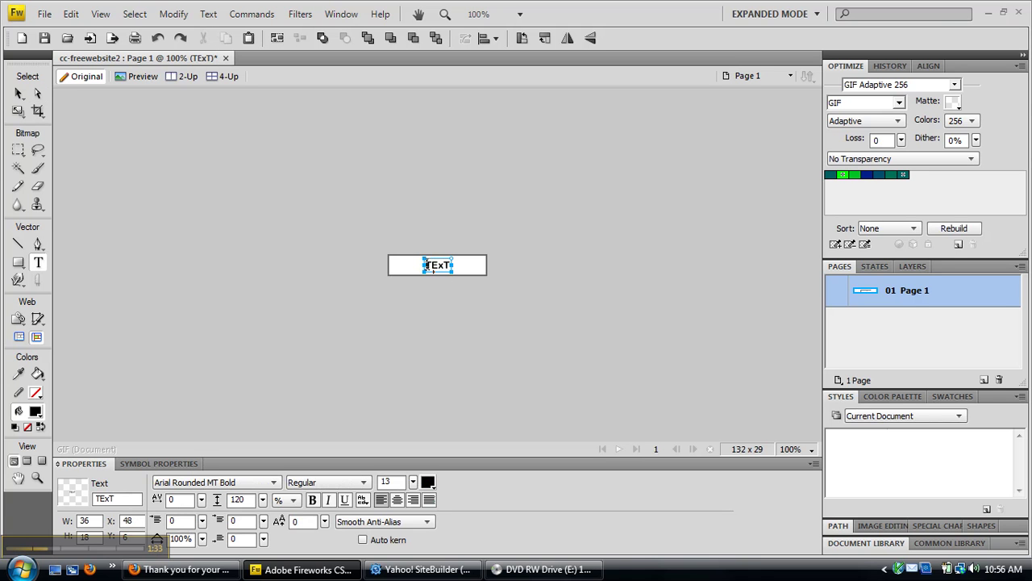
{"action": "left_click_drag", "start_coordinate": [427, 267], "coordinate": [454, 269]}
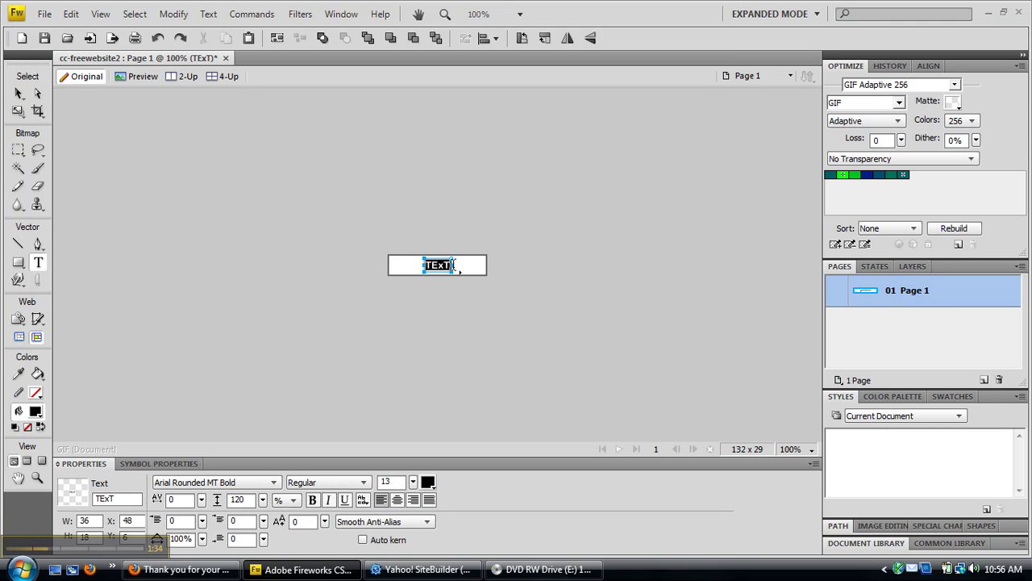
{"action": "left_click", "coordinate": [428, 483]}
{"action": "left_click", "coordinate": [438, 355]}
{"action": "left_click", "coordinate": [145, 155]}
{"action": "left_click", "coordinate": [18, 92]}
Save the button as a new file named cc-text.
{"action": "left_click", "coordinate": [45, 13]}
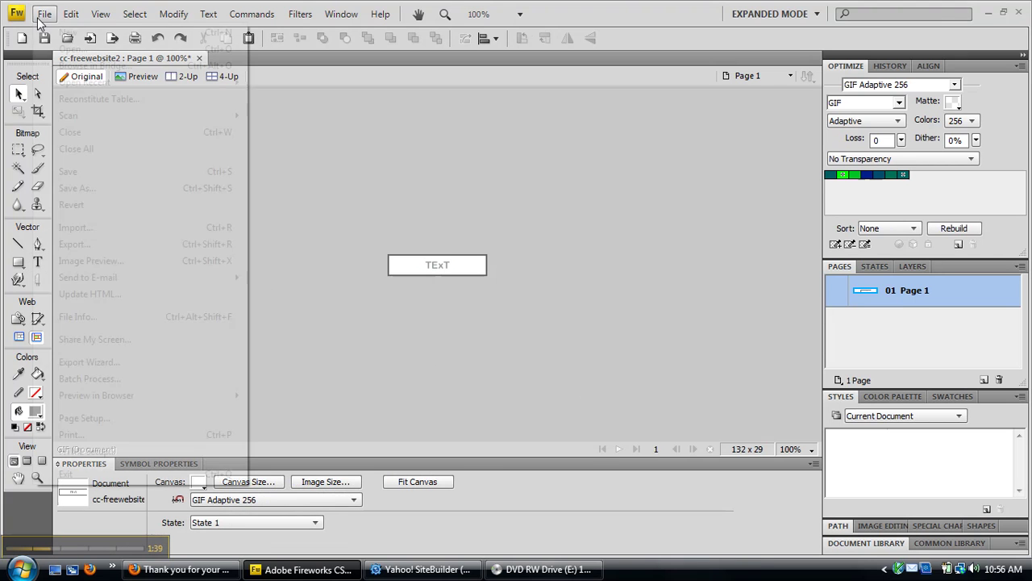
{"action": "left_click", "coordinate": [76, 188]}
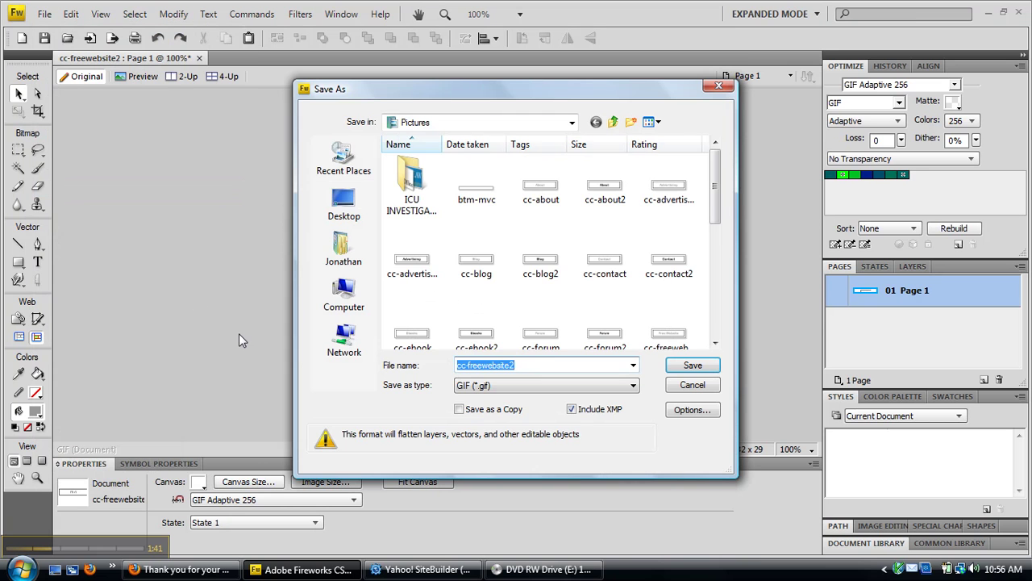
{"action": "left_click_drag", "start_coordinate": [532, 365], "coordinate": [466, 363]}
{"action": "type", "text": "text"}
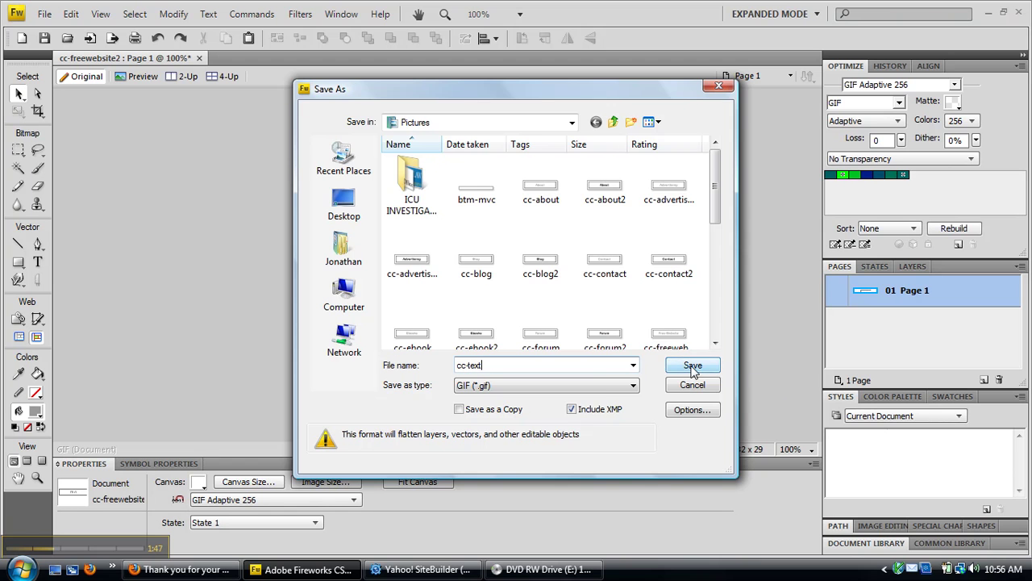
{"action": "left_click", "coordinate": [692, 365]}
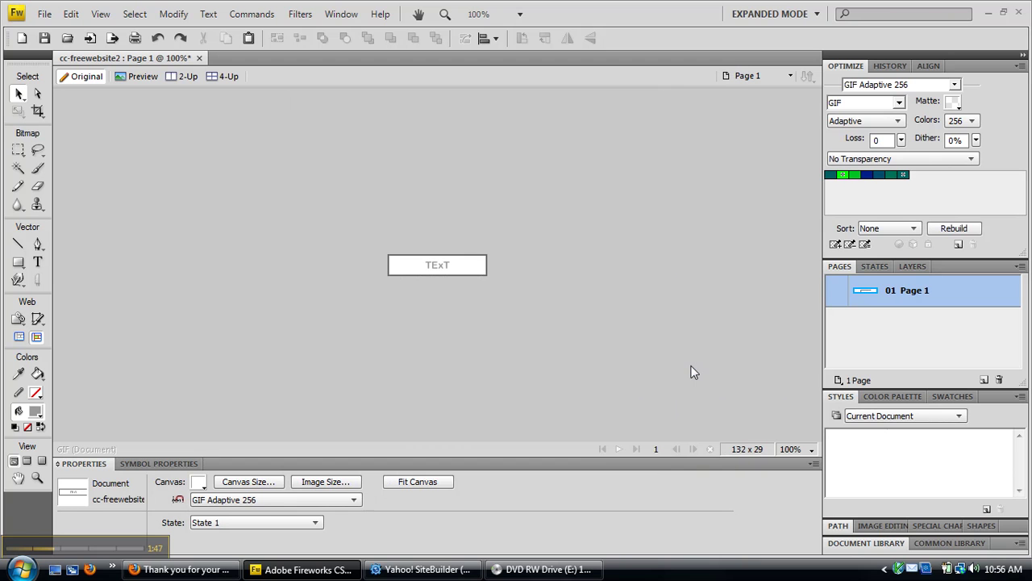
Insert cc-text from the Pictures folder and drag it above 'Website Under Construction'.
{"action": "left_click", "coordinate": [433, 570]}
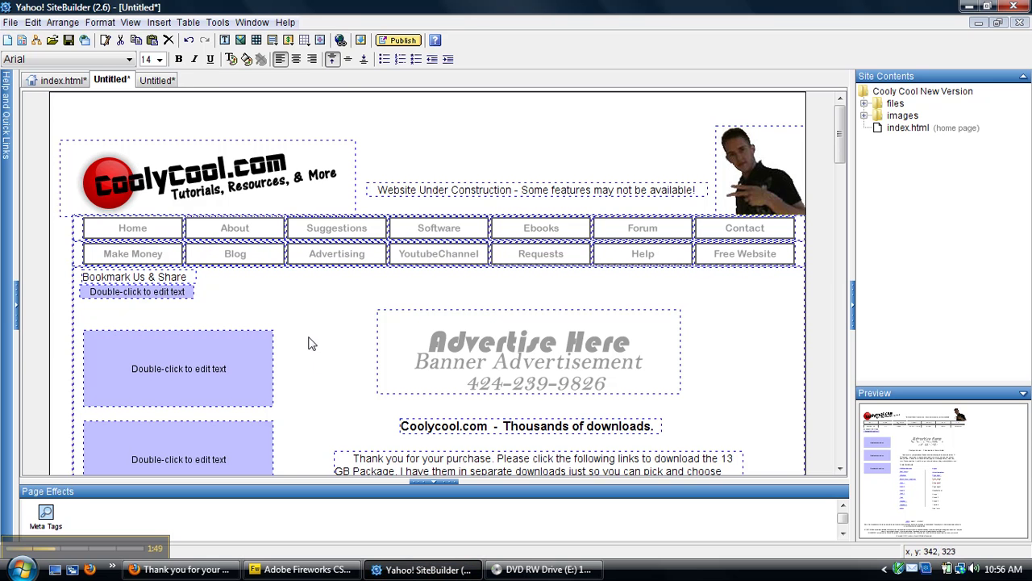
{"action": "left_click", "coordinate": [158, 22]}
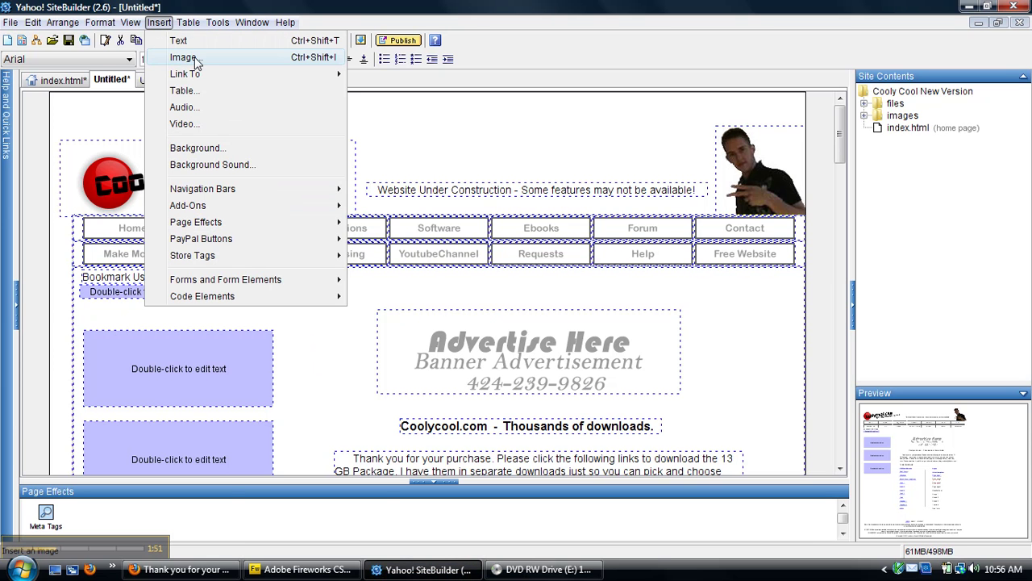
{"action": "key", "text": "Return"}
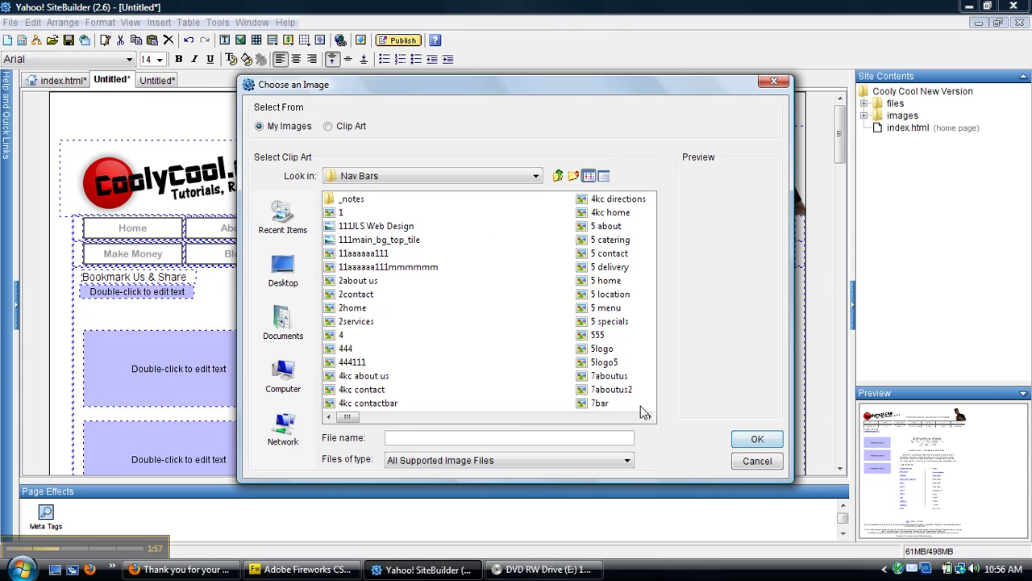
{"action": "left_click", "coordinate": [283, 271]}
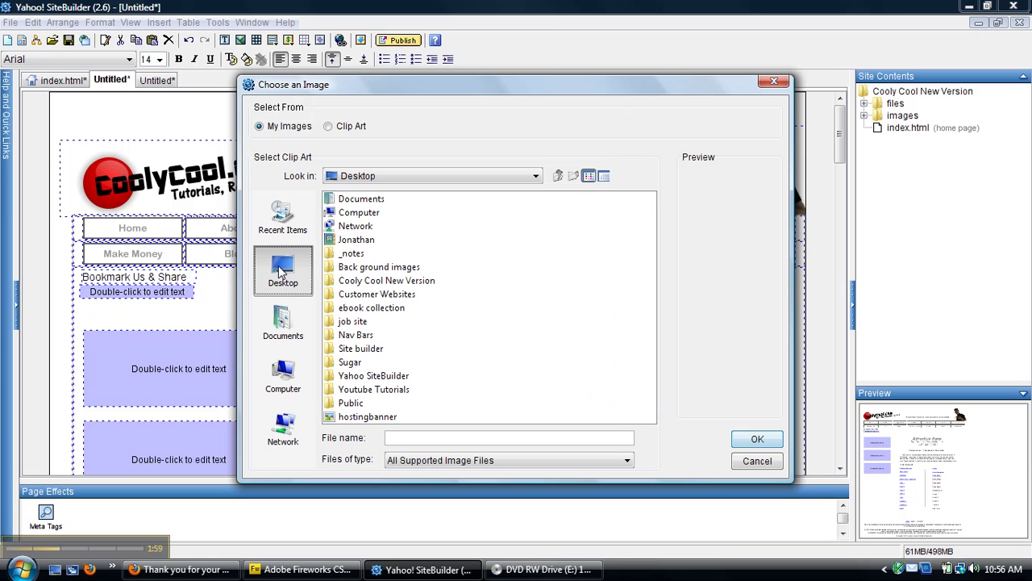
{"action": "left_click", "coordinate": [357, 240]}
{"action": "double_click", "coordinate": [360, 241]}
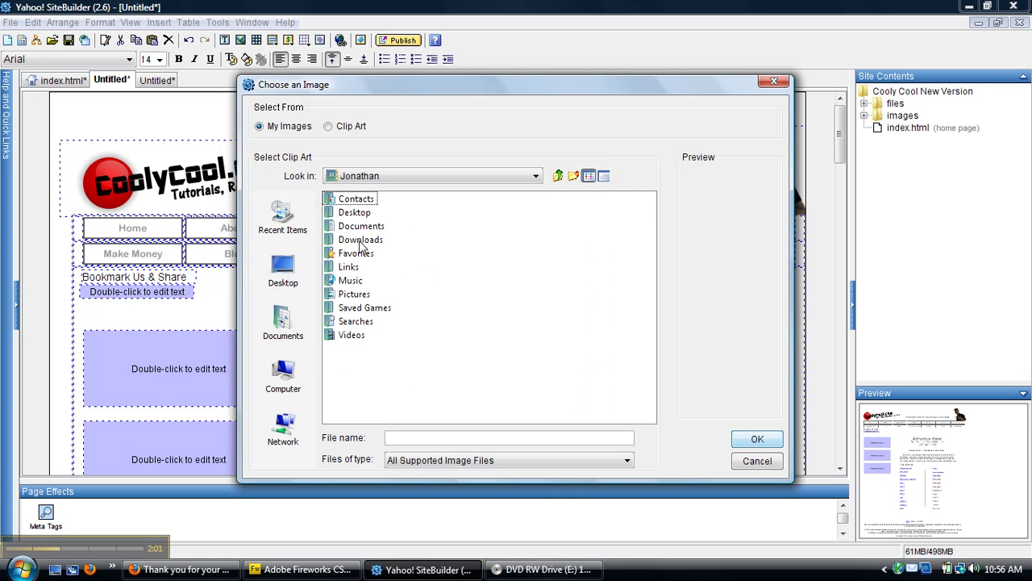
{"action": "double_click", "coordinate": [360, 296]}
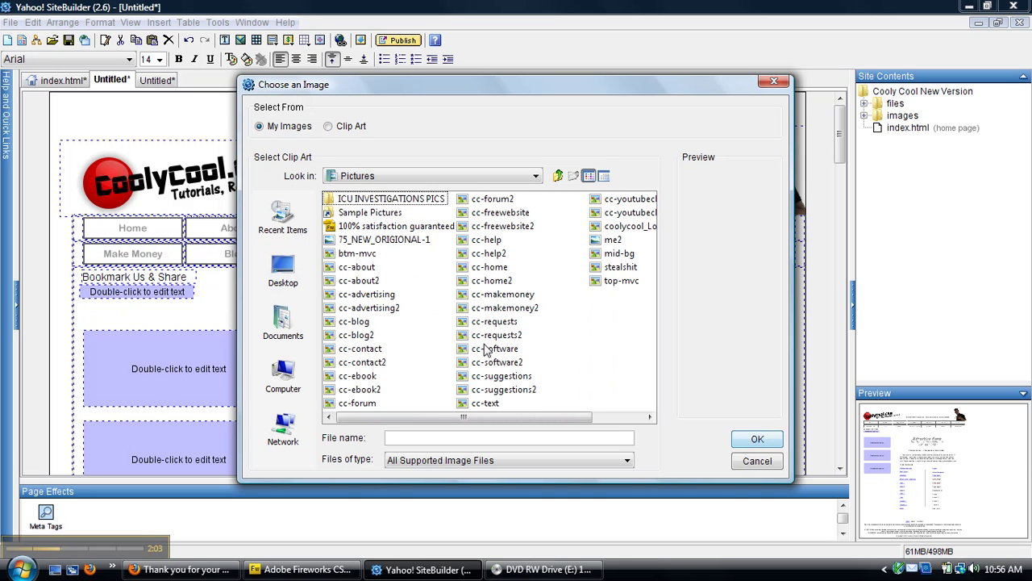
{"action": "double_click", "coordinate": [484, 404]}
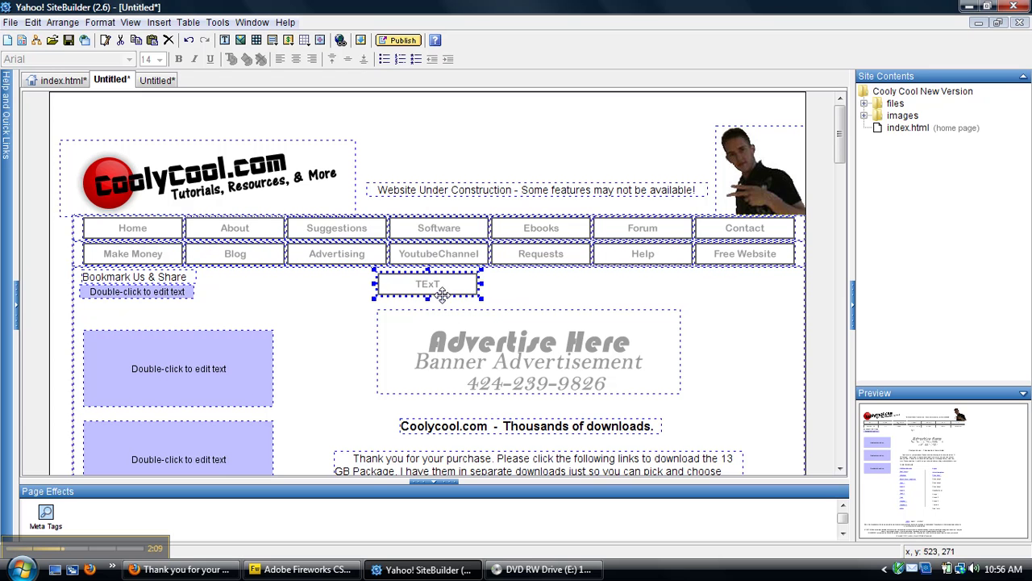
{"action": "left_click_drag", "start_coordinate": [442, 295], "coordinate": [473, 150]}
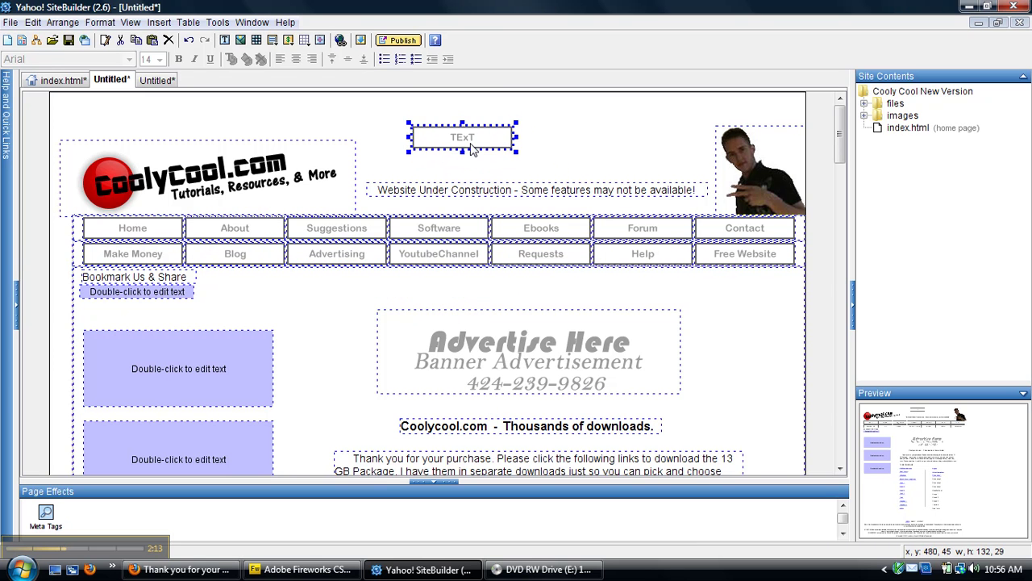
Open the TExT image in Fireworks and change its lettering to black.
{"action": "double_click", "coordinate": [505, 135]}
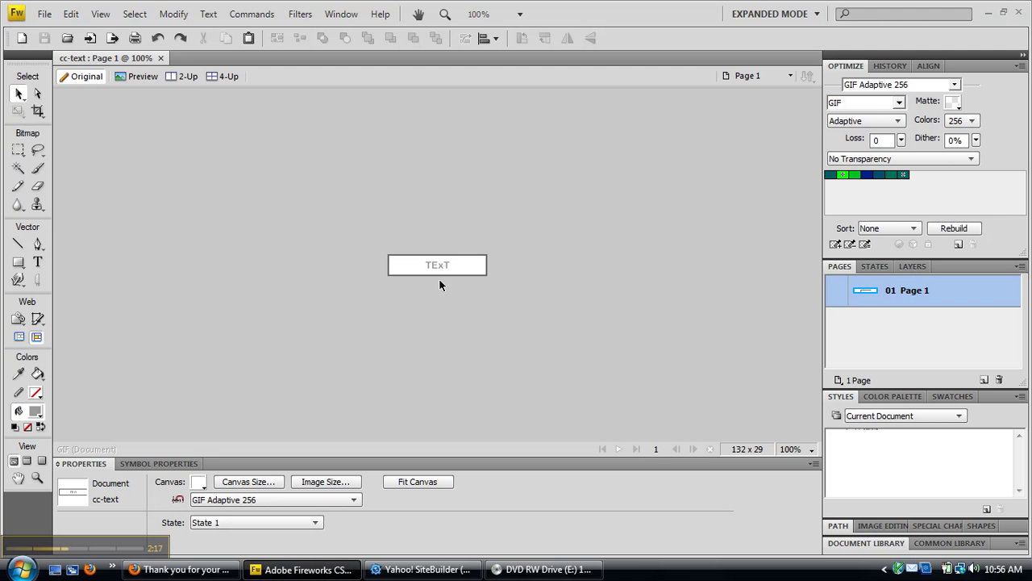
{"action": "double_click", "coordinate": [438, 271]}
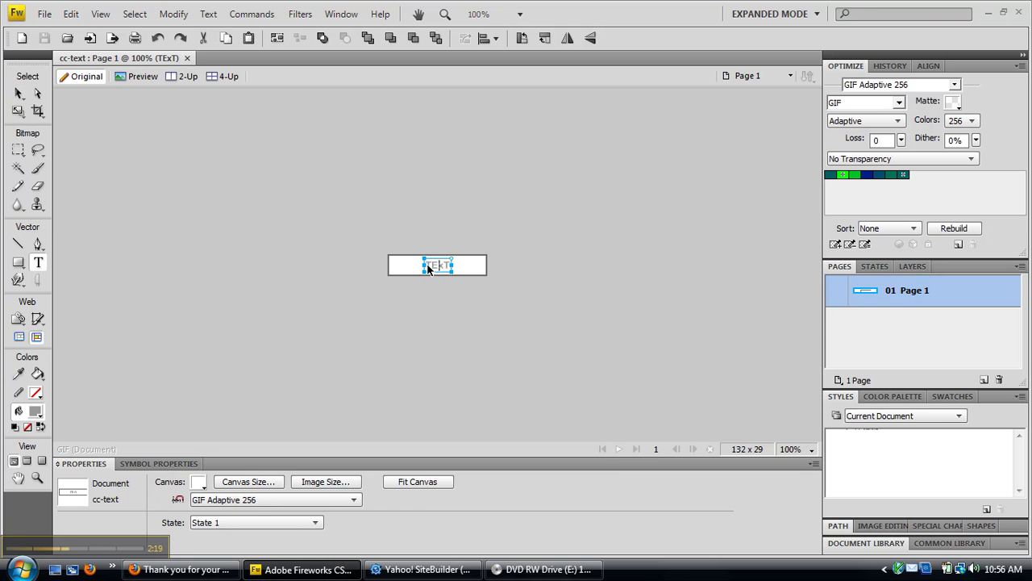
{"action": "left_click_drag", "start_coordinate": [425, 269], "coordinate": [451, 276]}
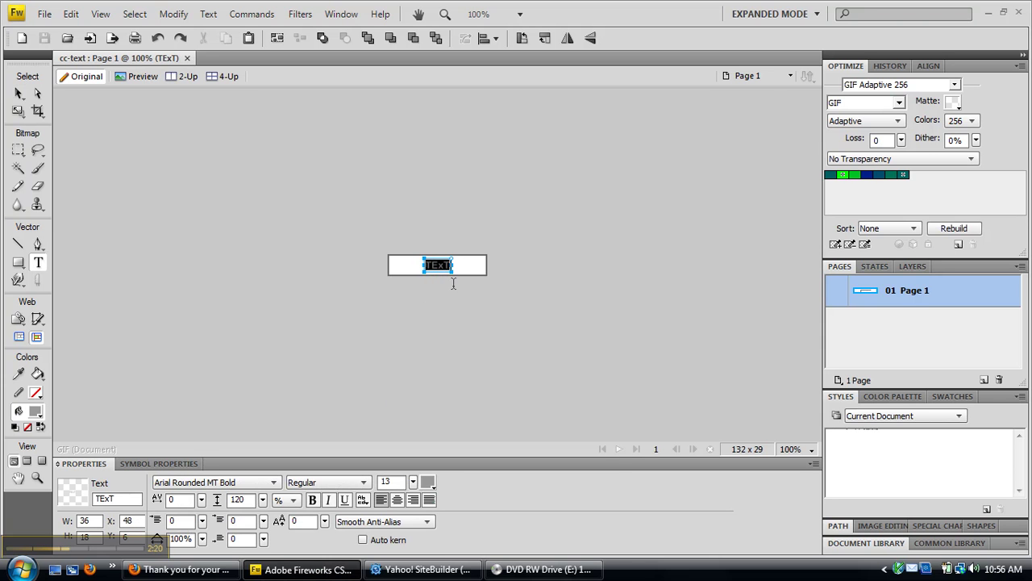
{"action": "left_click", "coordinate": [428, 484]}
{"action": "left_click", "coordinate": [434, 385]}
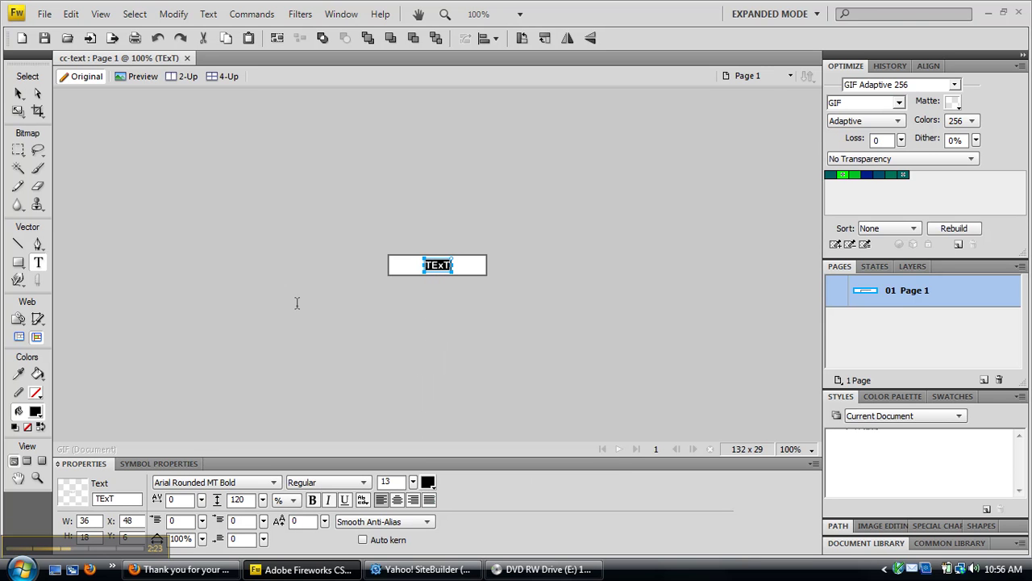
{"action": "left_click", "coordinate": [228, 259]}
{"action": "left_click", "coordinate": [19, 93]}
Save the black-lettered button as a separate file, cc-text2.
{"action": "left_click", "coordinate": [45, 14]}
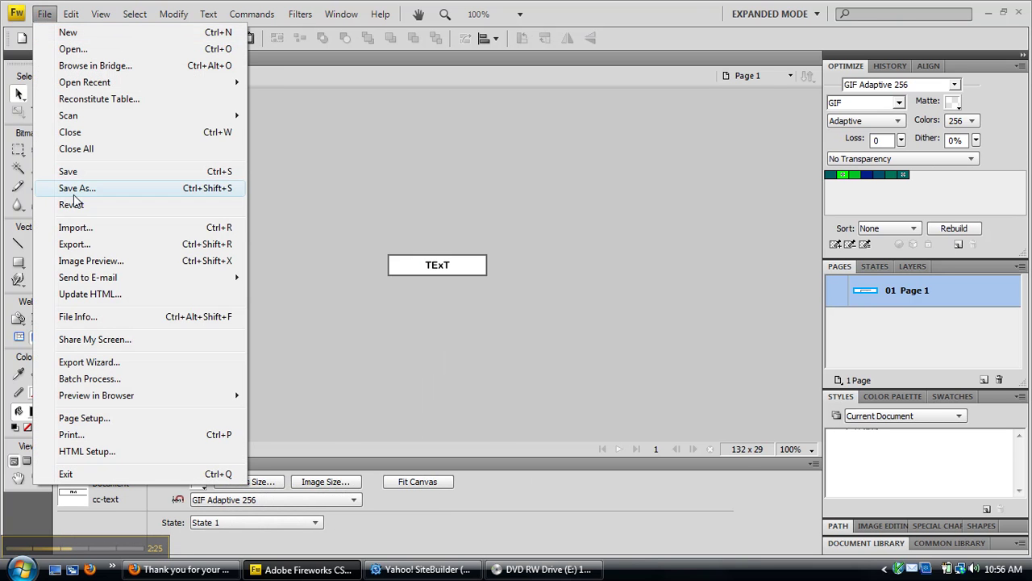
{"action": "left_click", "coordinate": [78, 190]}
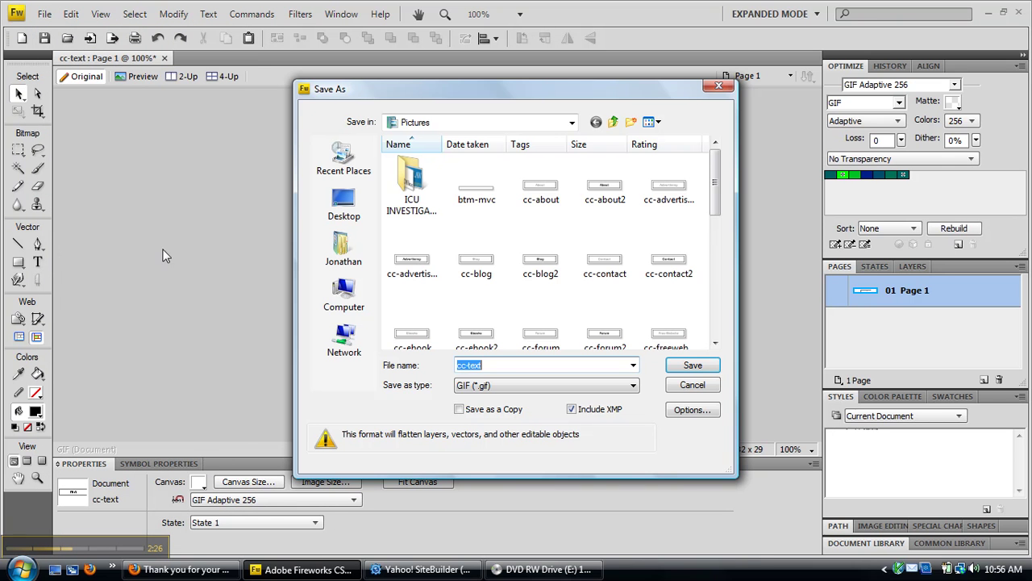
{"action": "left_click", "coordinate": [486, 366]}
{"action": "key", "text": "Return"}
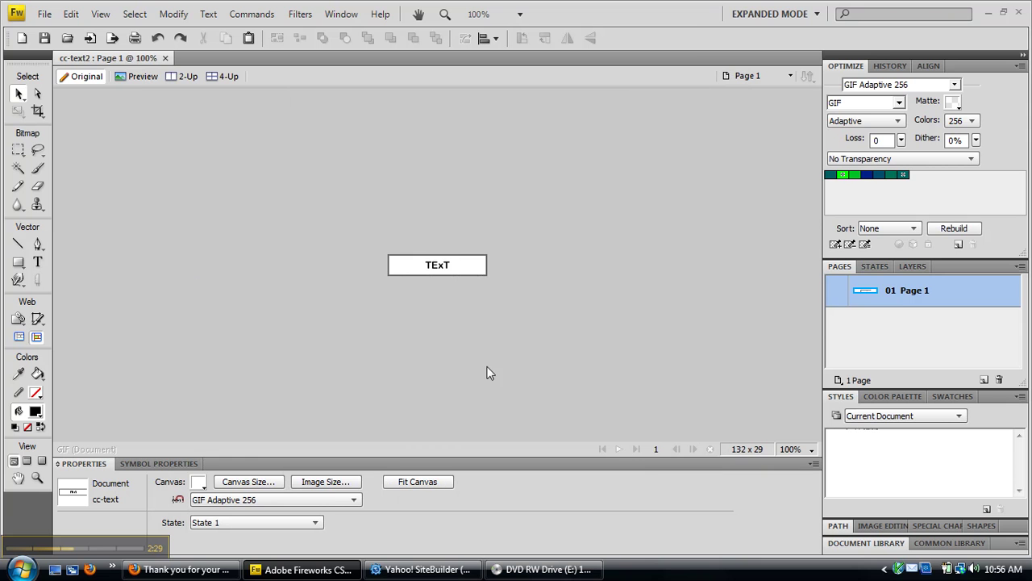
In the TExT image's Properties, set cc-text2 as its mouseover image.
{"action": "left_click", "coordinate": [408, 562]}
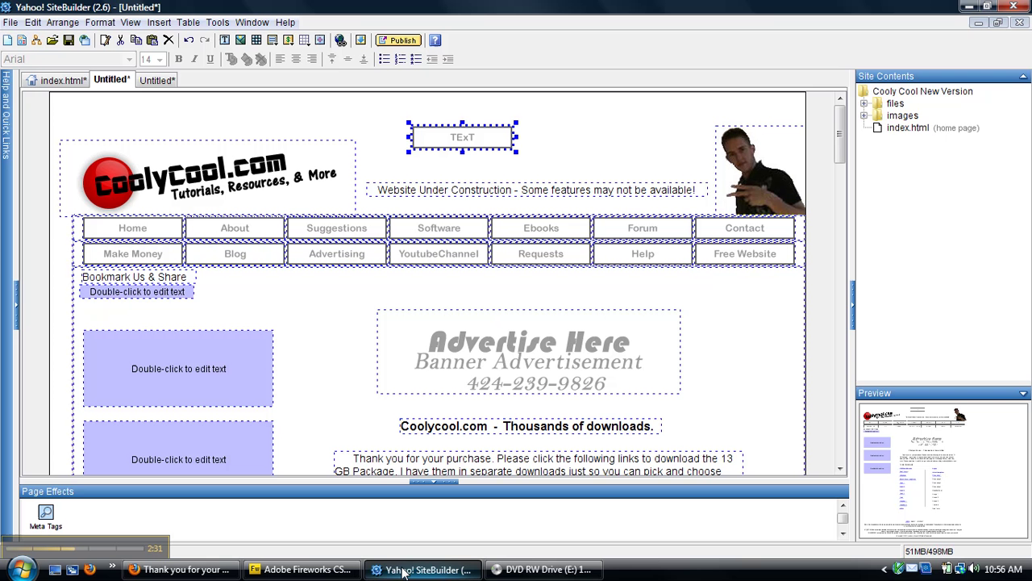
{"action": "left_click", "coordinate": [458, 144]}
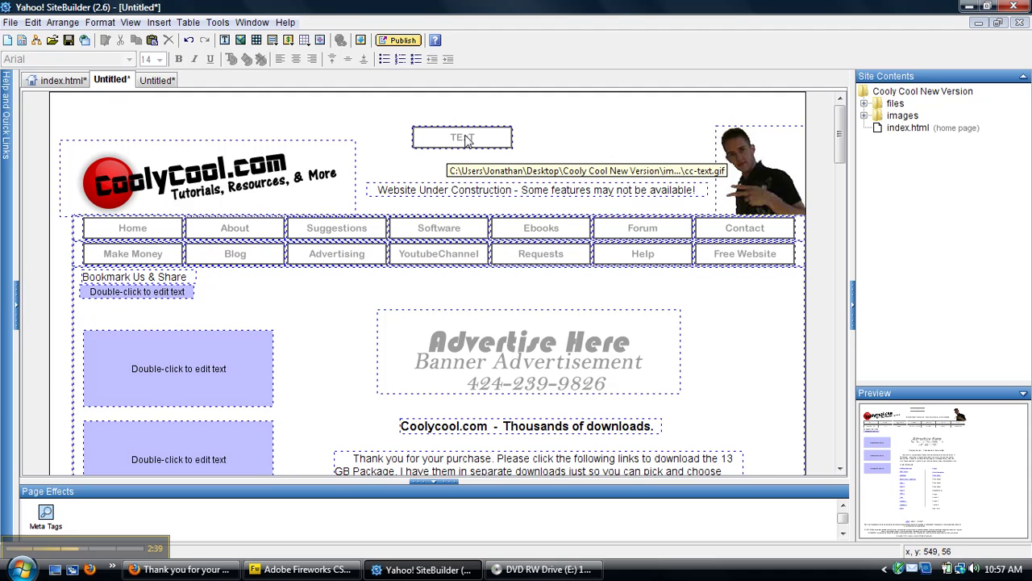
{"action": "right_click", "coordinate": [465, 140]}
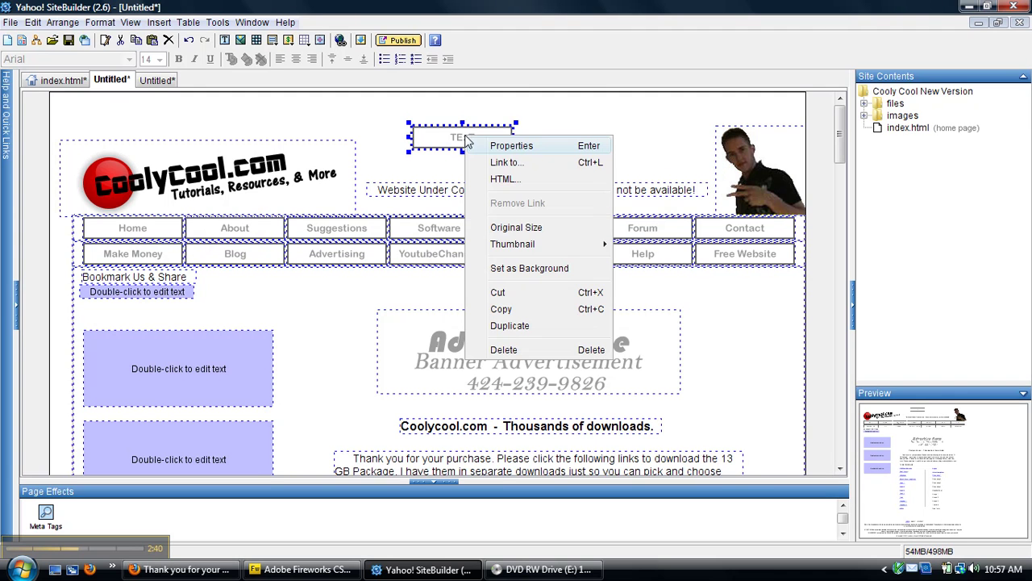
{"action": "left_click", "coordinate": [532, 152]}
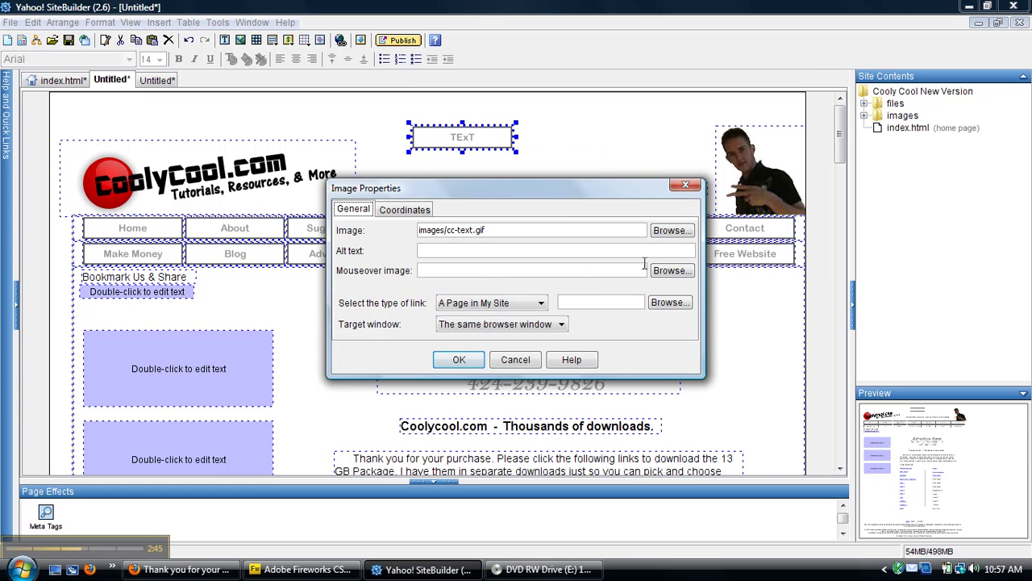
{"action": "left_click", "coordinate": [673, 274]}
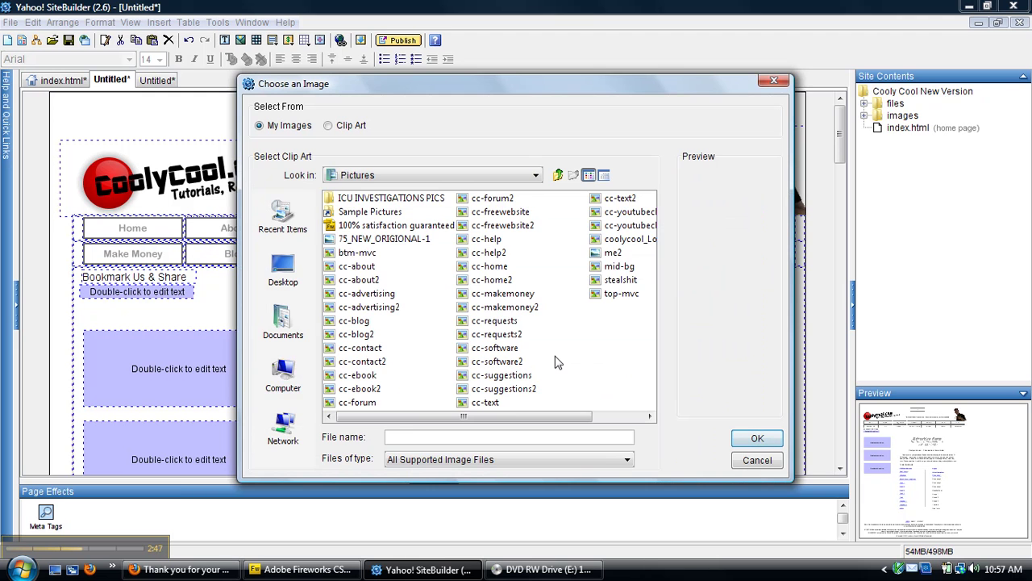
{"action": "left_click", "coordinate": [621, 201]}
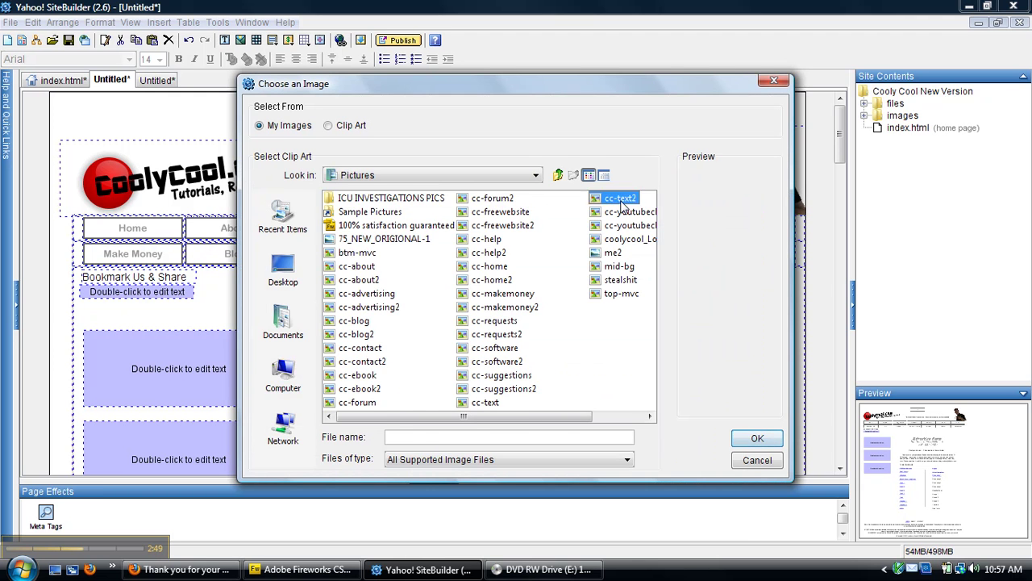
{"action": "double_click", "coordinate": [615, 200]}
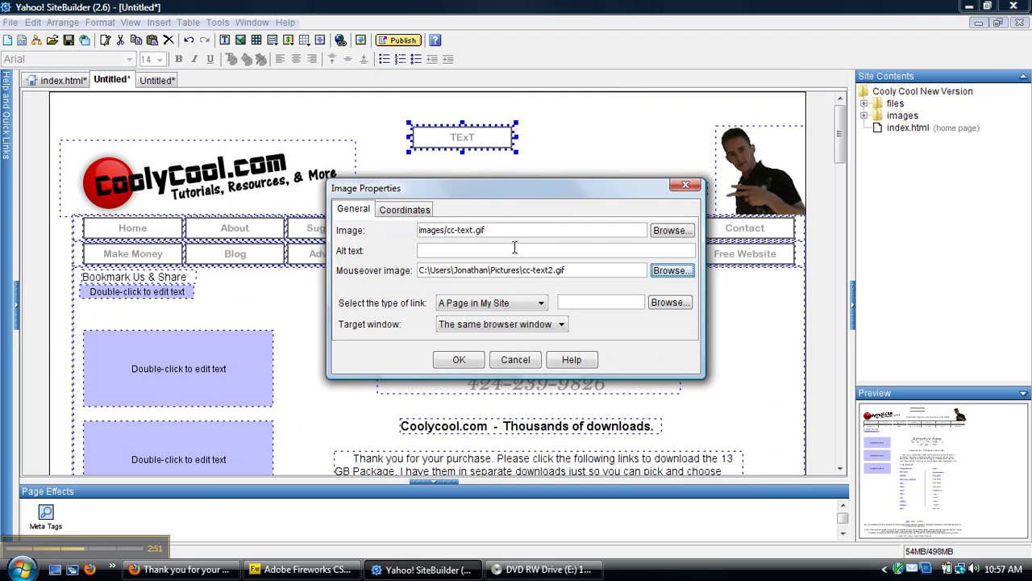
{"action": "left_click", "coordinate": [459, 360]}
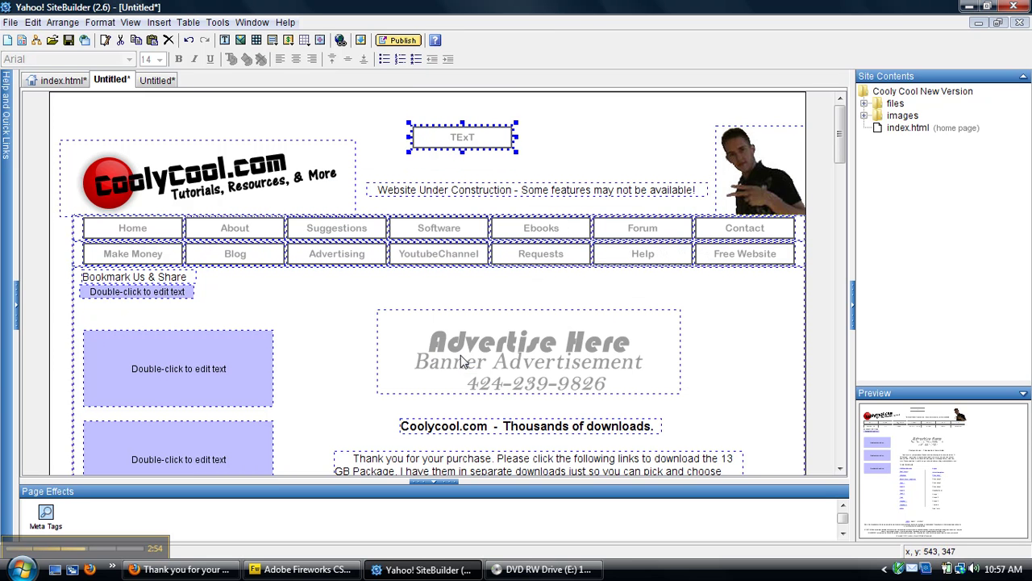
Preview the CoolyCool page in Firefox and show the Share/Save widget's services list.
{"action": "left_click", "coordinate": [84, 40]}
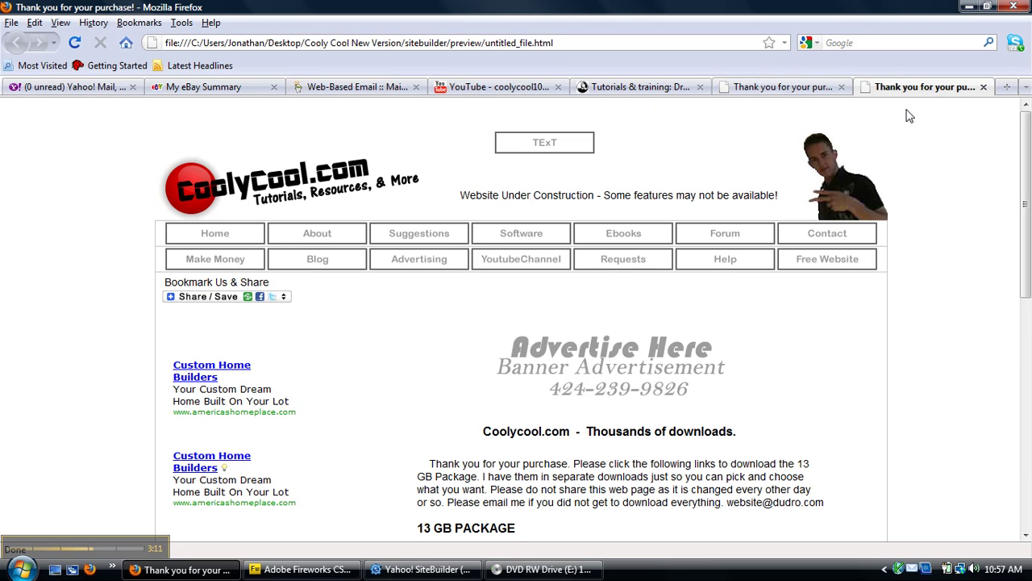
{"action": "mouse_move", "coordinate": [222, 305]}
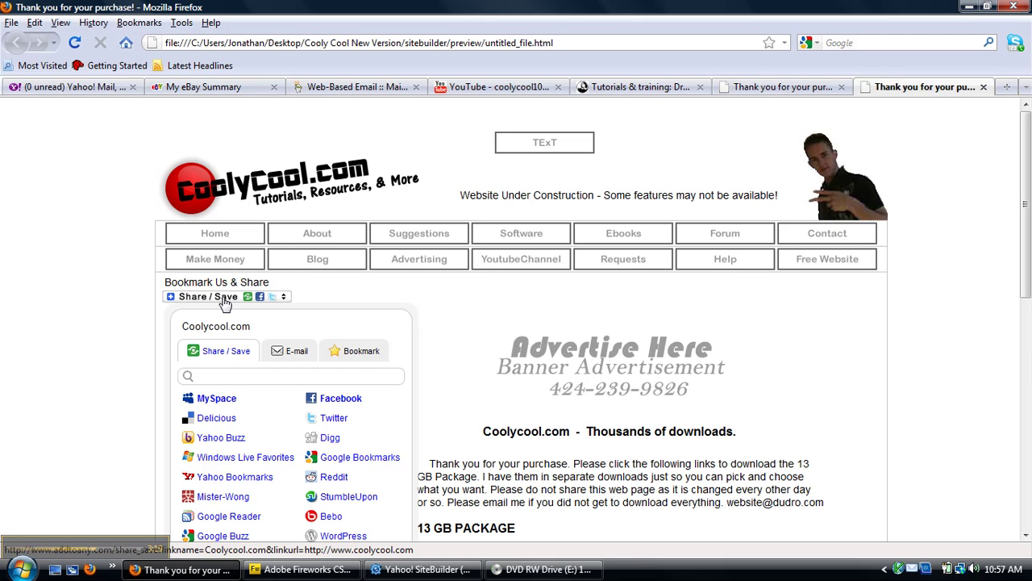
Go to addtoany.com's 'Get the button!' page, keeping the Share/Bookmark Widget type.
{"action": "left_click", "coordinate": [225, 301]}
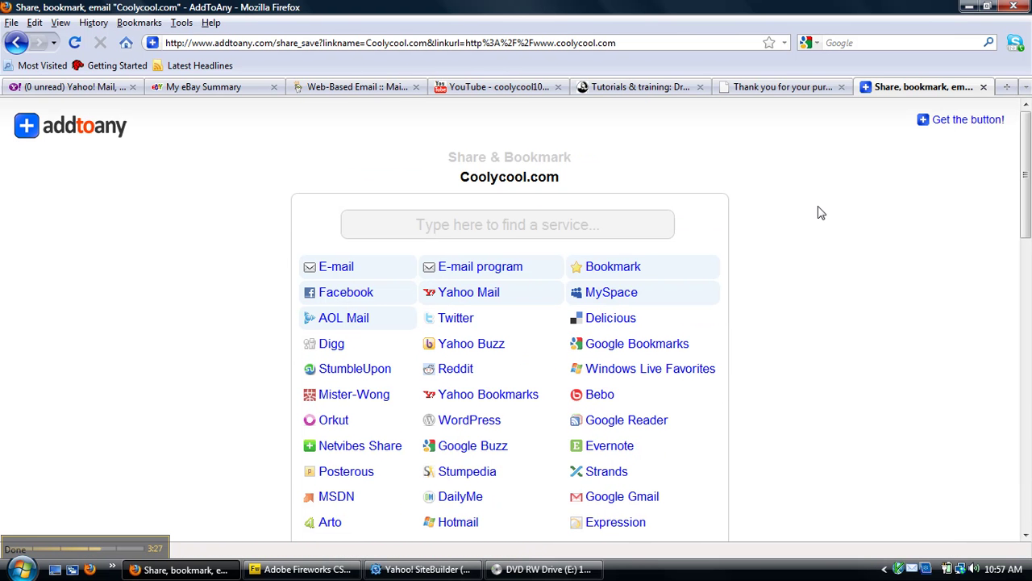
{"action": "left_click", "coordinate": [960, 125]}
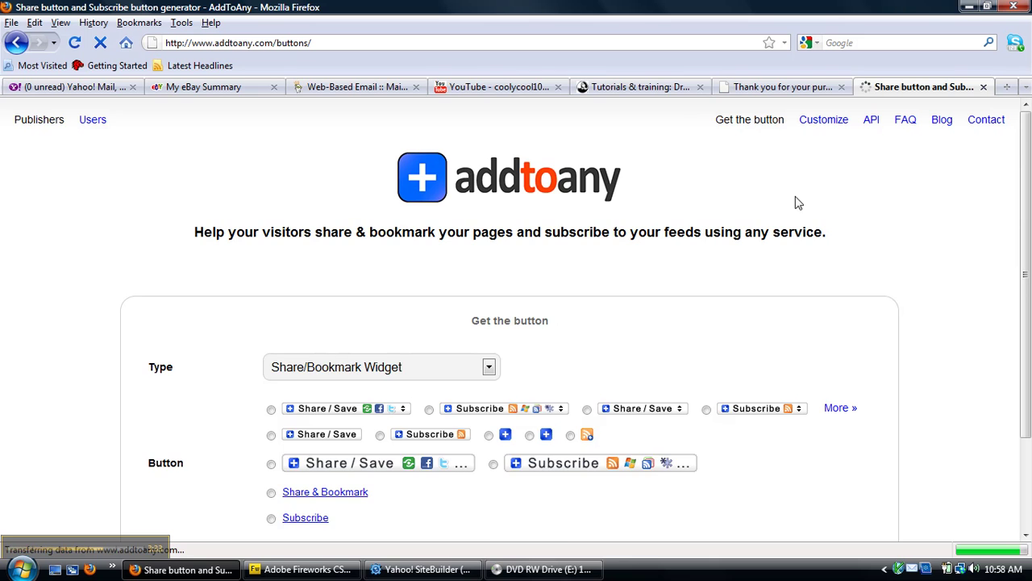
{"action": "scroll", "coordinate": [544, 251], "scroll_direction": "down", "scroll_amount": 5}
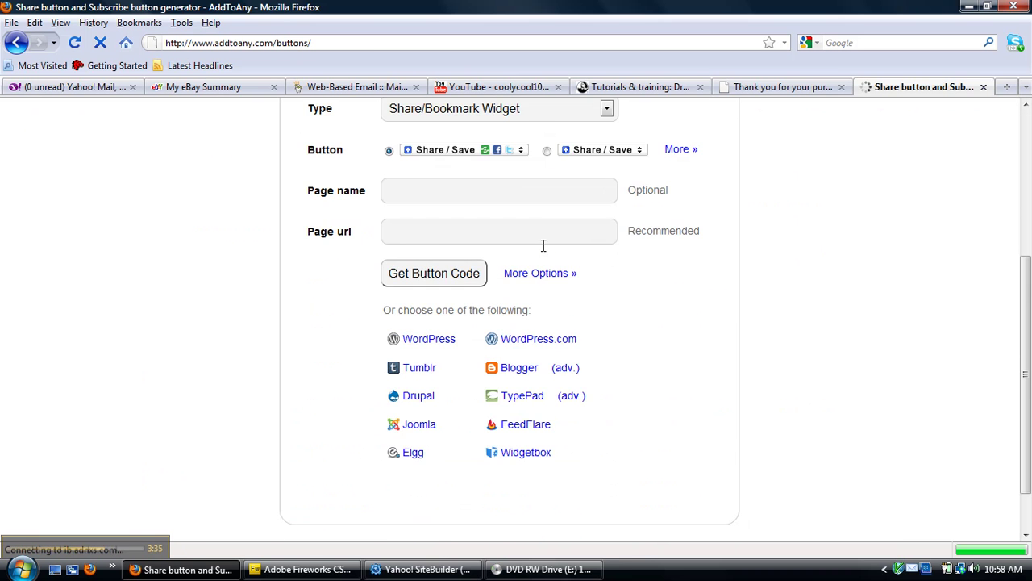
{"action": "scroll", "coordinate": [547, 252], "scroll_direction": "up", "scroll_amount": 3}
{"action": "left_click", "coordinate": [607, 254]}
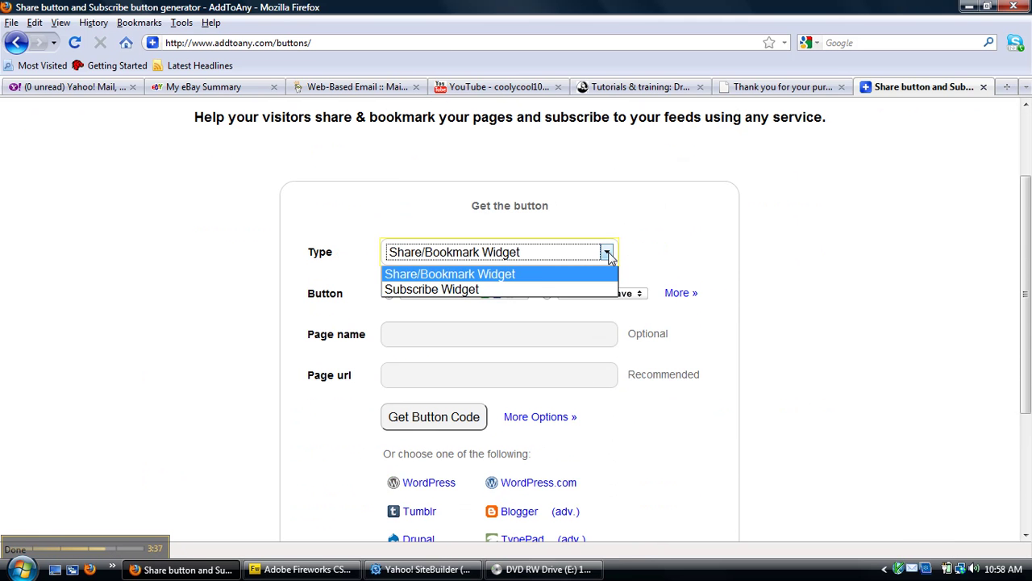
{"action": "left_click", "coordinate": [686, 260]}
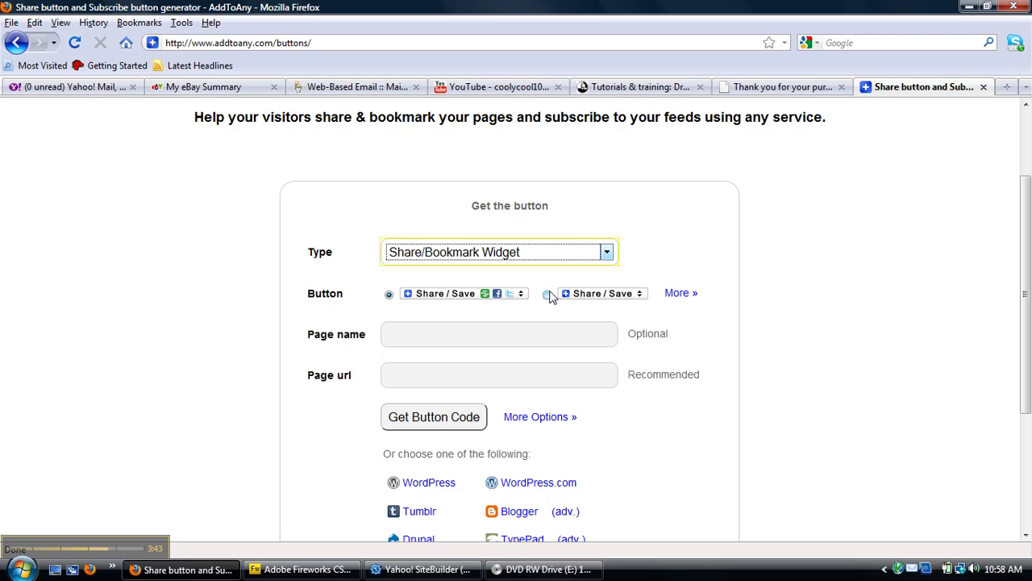
{"action": "left_click", "coordinate": [388, 294]}
{"action": "left_click", "coordinate": [547, 295]}
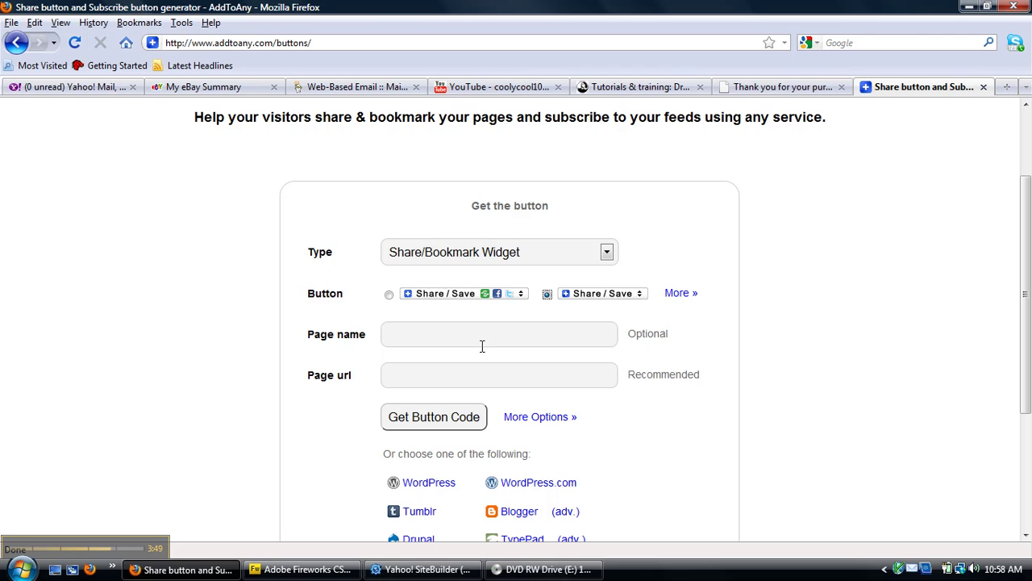
{"action": "left_click", "coordinate": [436, 332]}
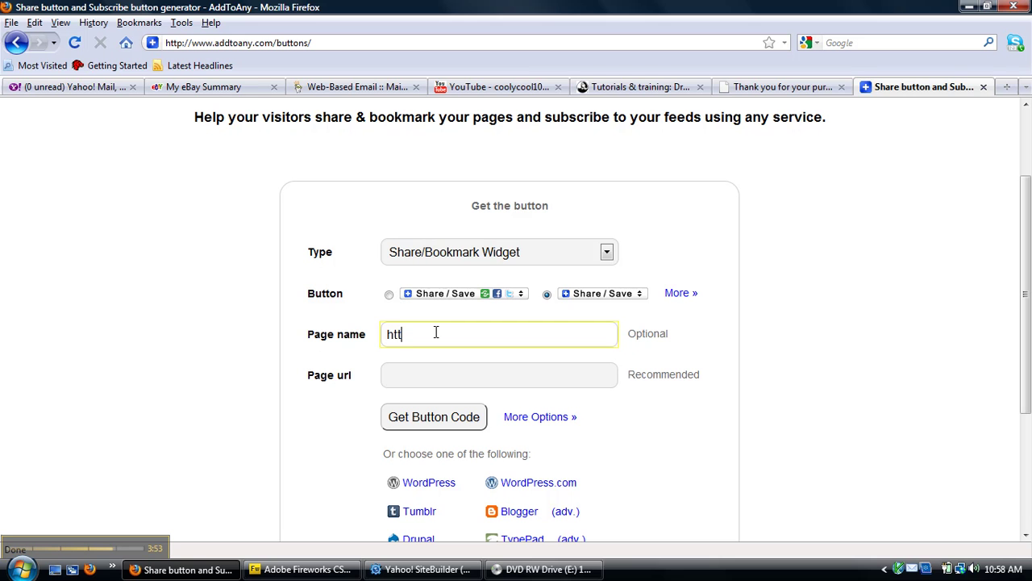
{"action": "type", "text": "http://www.coolycool.com"}
{"action": "key", "text": "Tab"}
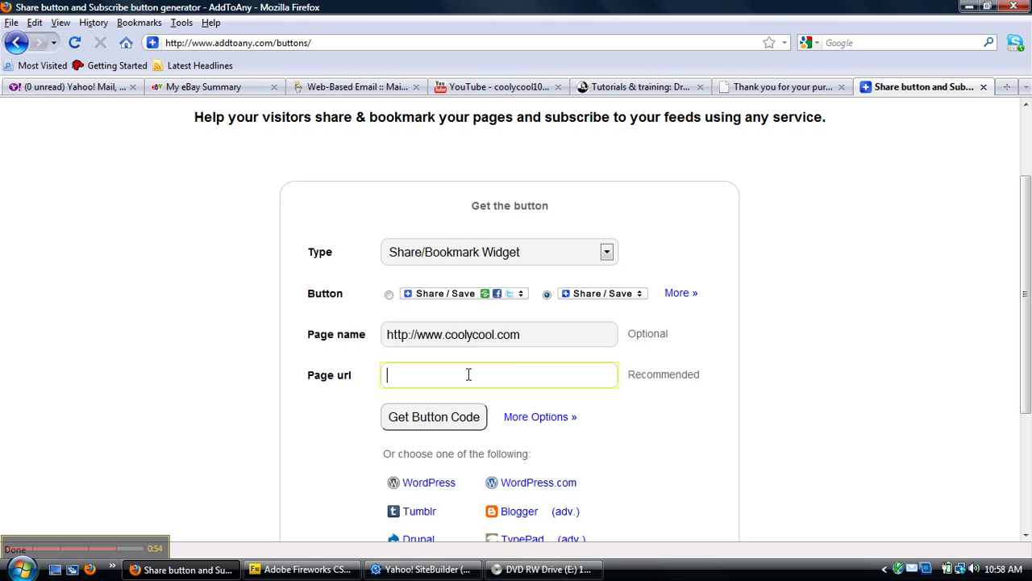
{"action": "type", "text": "http://www.coolycool.com"}
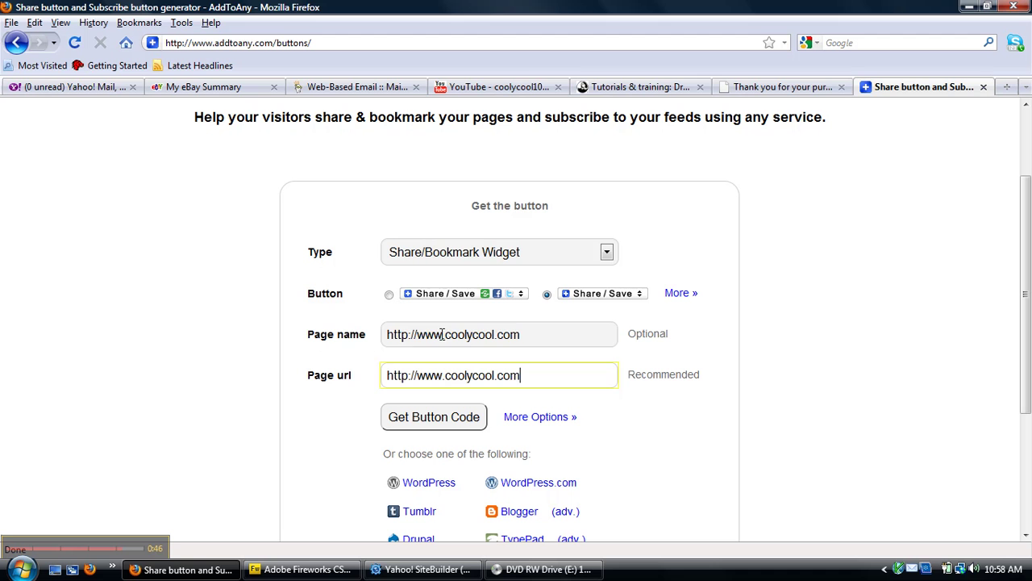
{"action": "left_click_drag", "start_coordinate": [442, 334], "coordinate": [387, 334]}
{"action": "key", "text": "BackSpace"}
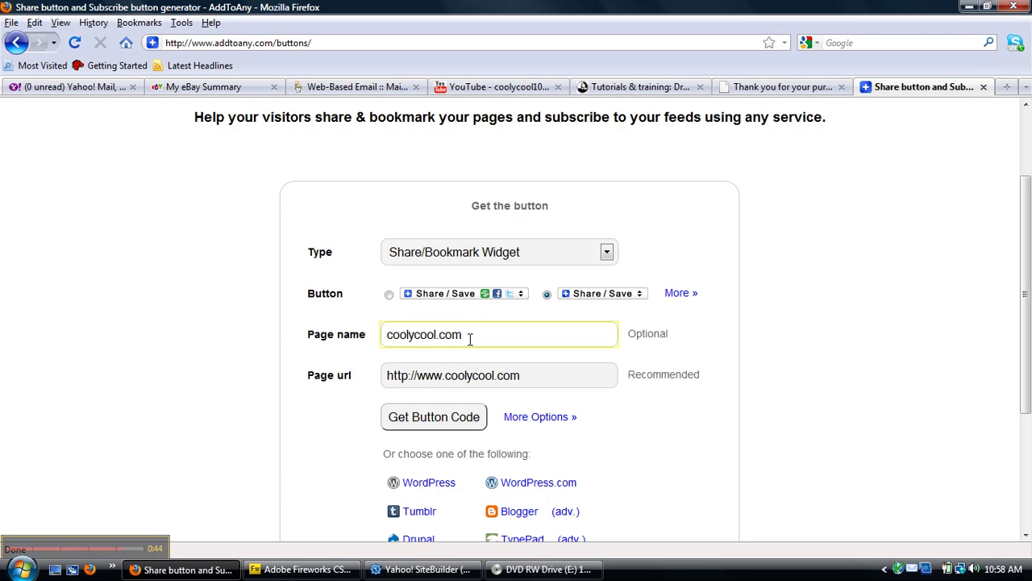
{"action": "left_click_drag", "start_coordinate": [470, 339], "coordinate": [302, 311]}
{"action": "type", "text": "Cool"}
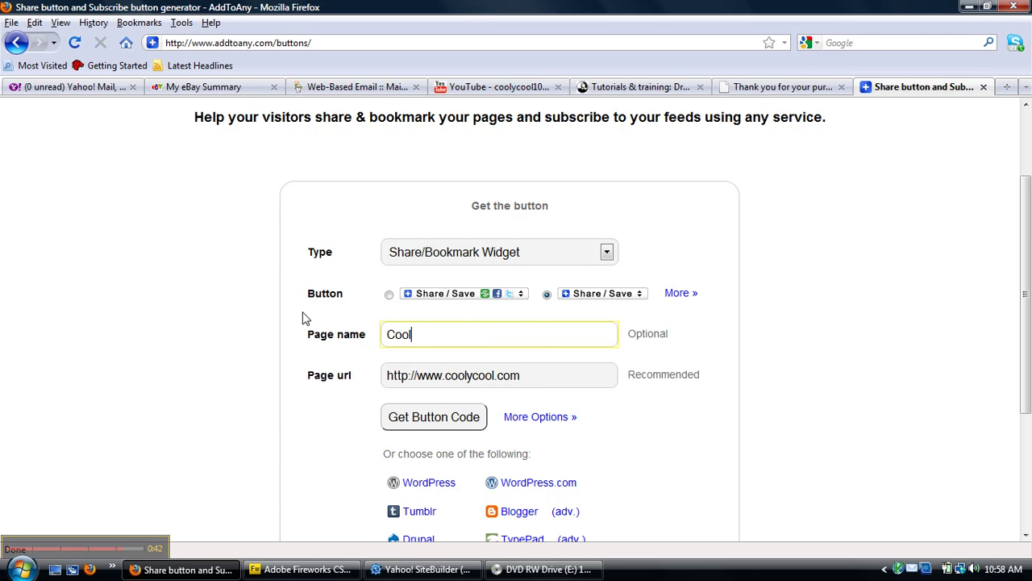
{"action": "type", "text": "yCool.com"}
Generate and copy the button code, then return to SiteBuilder.
{"action": "left_click", "coordinate": [454, 417]}
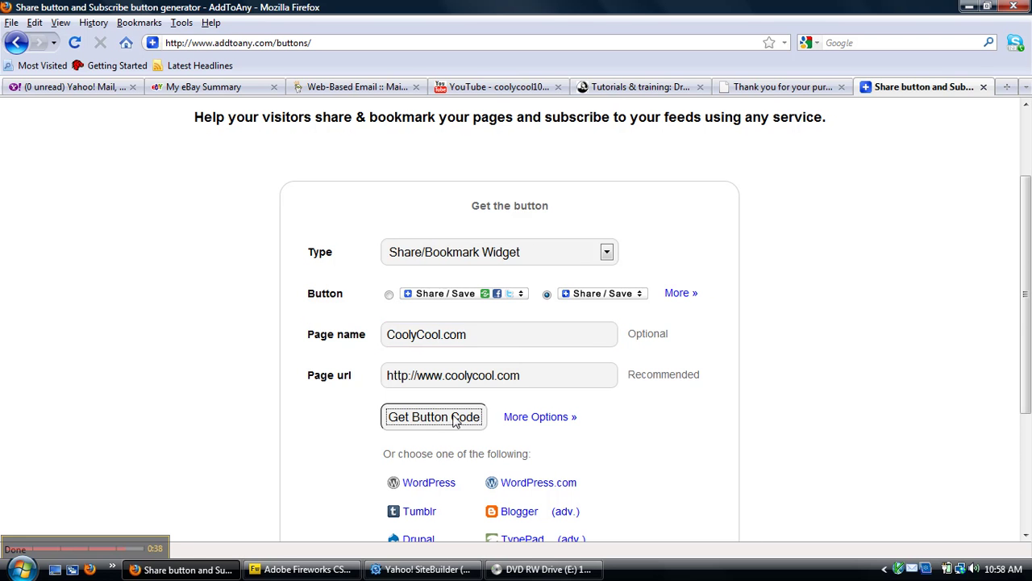
{"action": "scroll", "coordinate": [629, 464], "scroll_direction": "down", "scroll_amount": 3}
{"action": "right_click", "coordinate": [478, 383]}
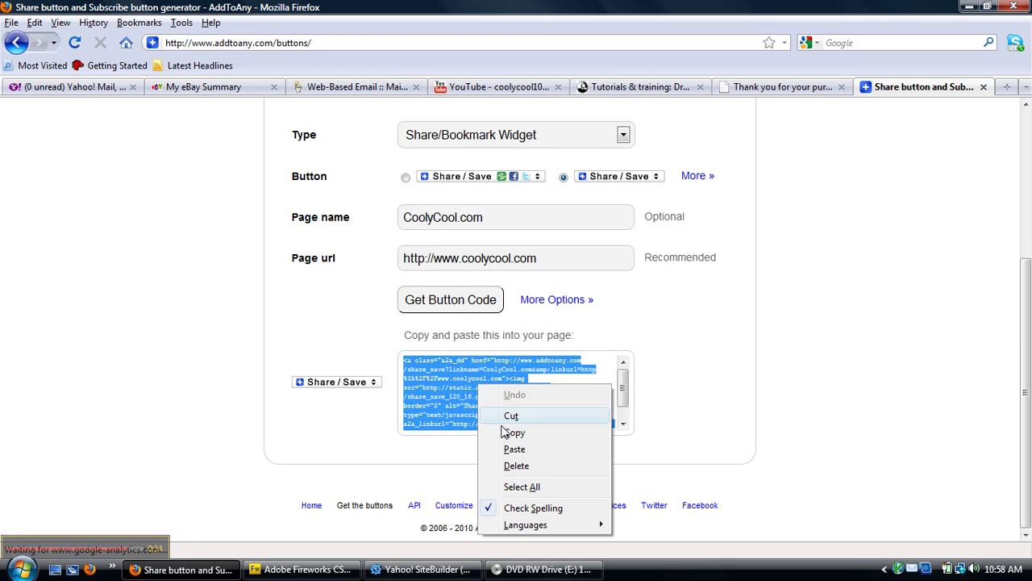
{"action": "left_click", "coordinate": [515, 433]}
{"action": "left_click", "coordinate": [442, 565]}
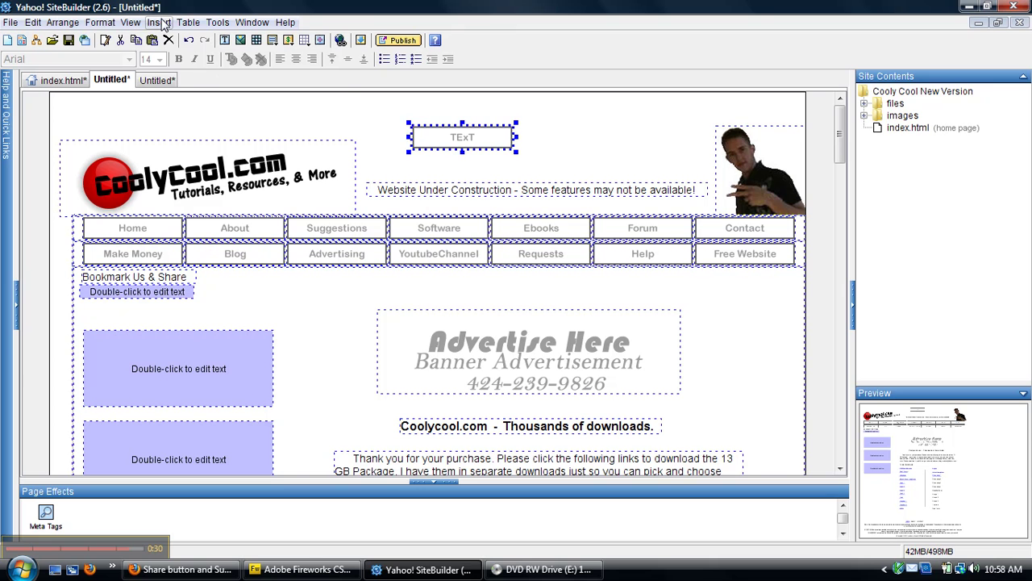
Insert a thin text box just below the navigation buttons.
{"action": "left_click", "coordinate": [160, 22]}
{"action": "left_click", "coordinate": [176, 42]}
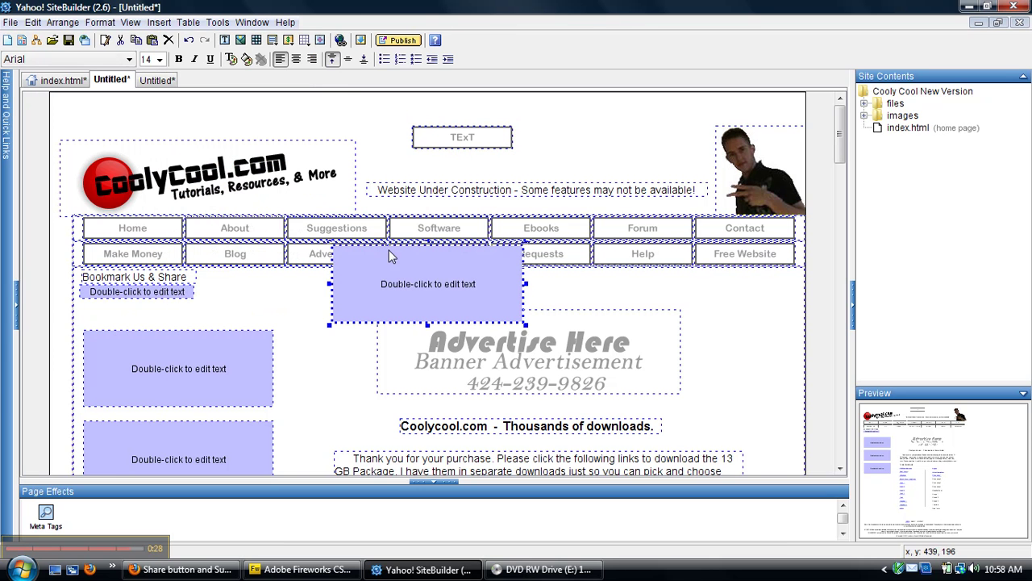
{"action": "left_click_drag", "start_coordinate": [428, 240], "coordinate": [433, 306]}
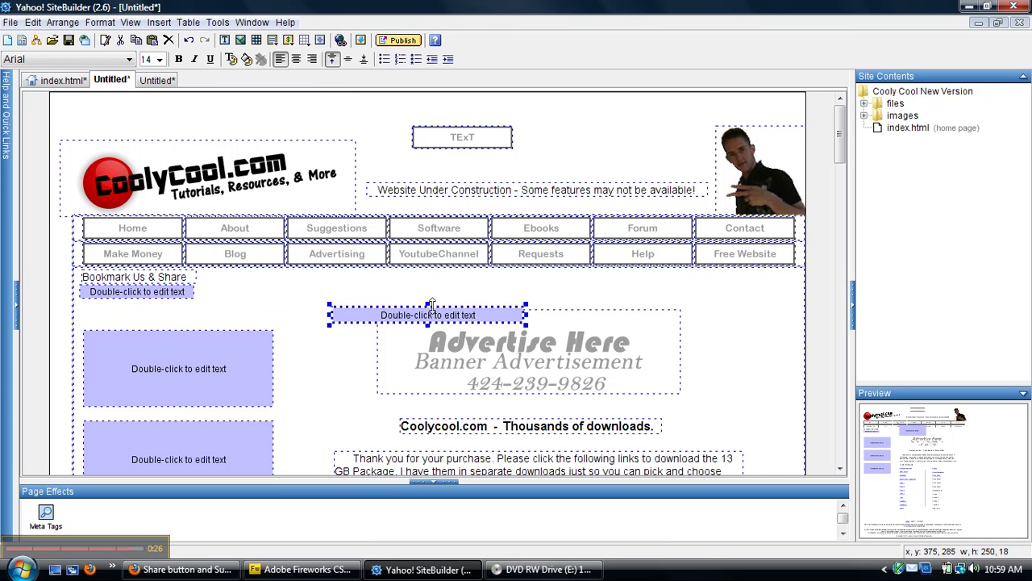
{"action": "left_click_drag", "start_coordinate": [355, 320], "coordinate": [330, 297]}
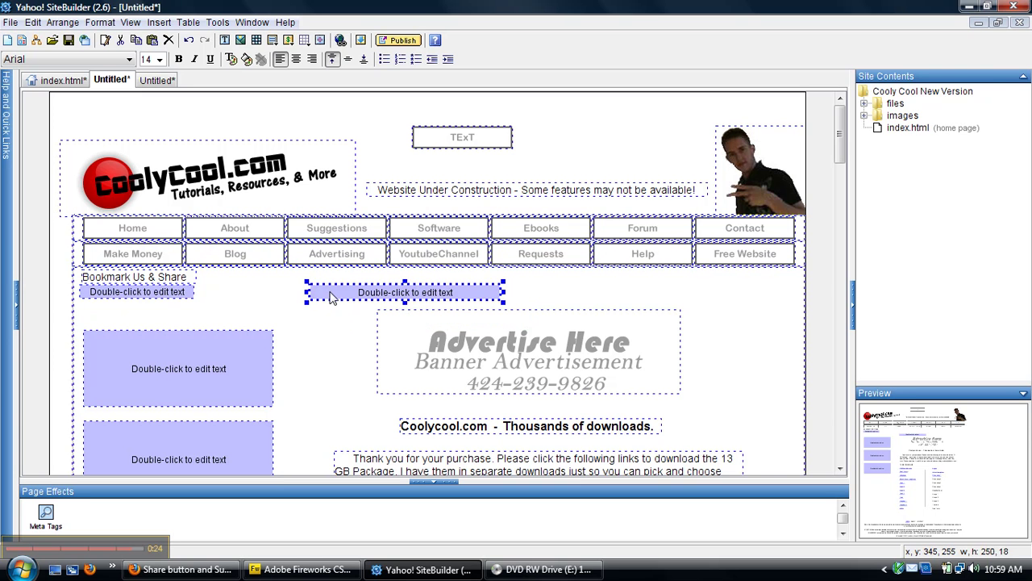
Paste the AddToAny share code into the text box's HTML Inside field.
{"action": "right_click", "coordinate": [409, 296]}
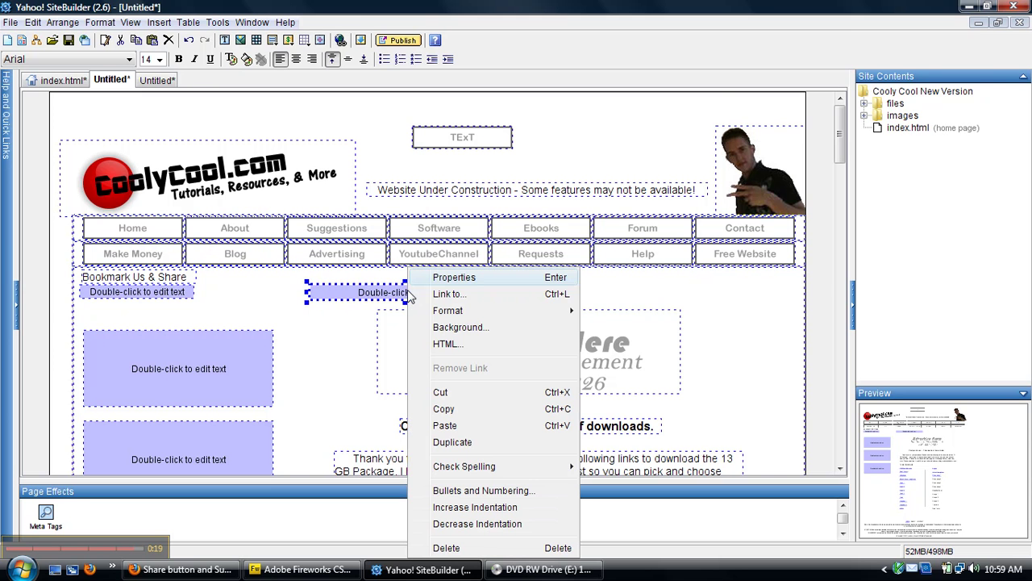
{"action": "left_click", "coordinate": [446, 345]}
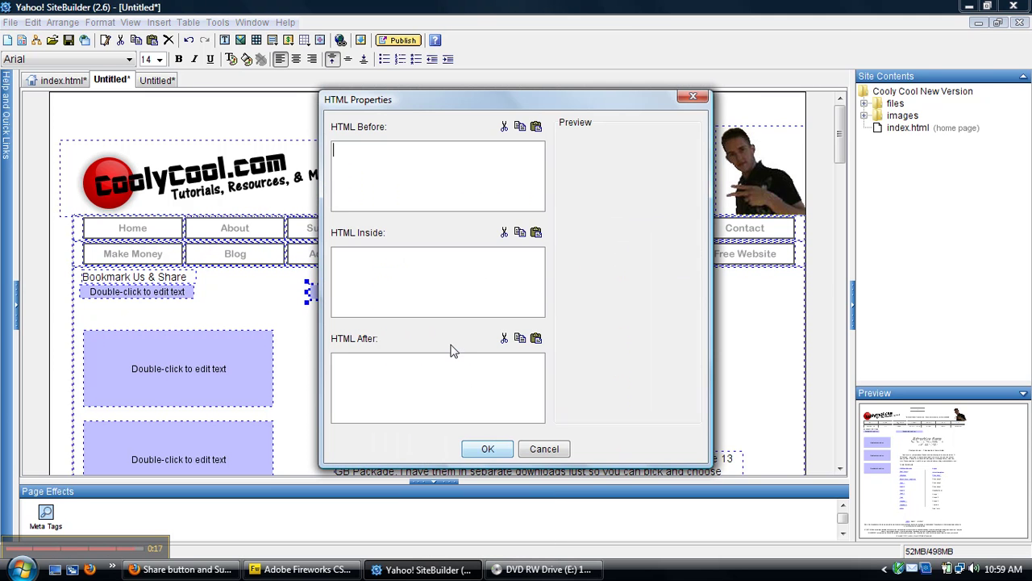
{"action": "right_click", "coordinate": [374, 287]}
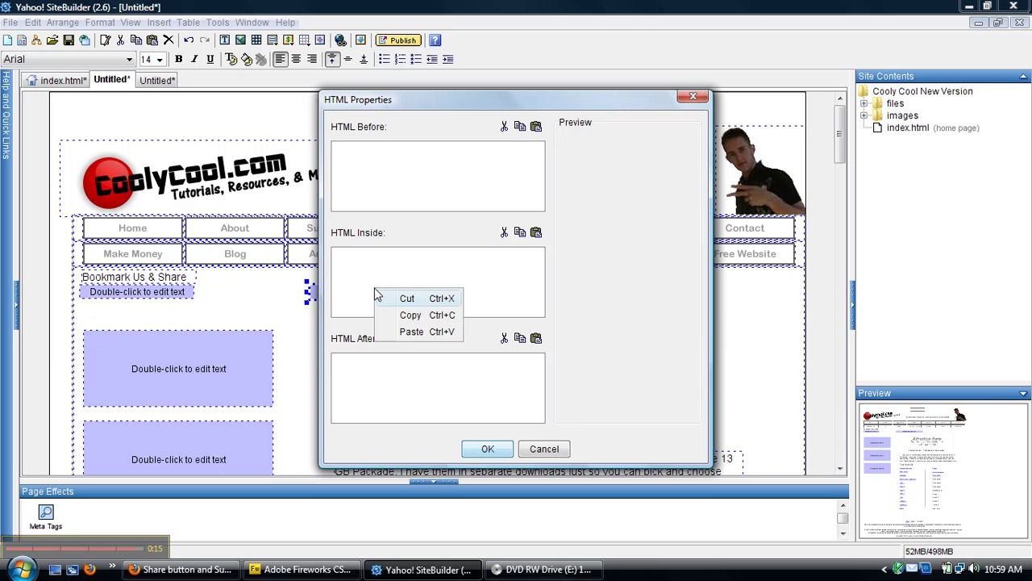
{"action": "left_click", "coordinate": [411, 331]}
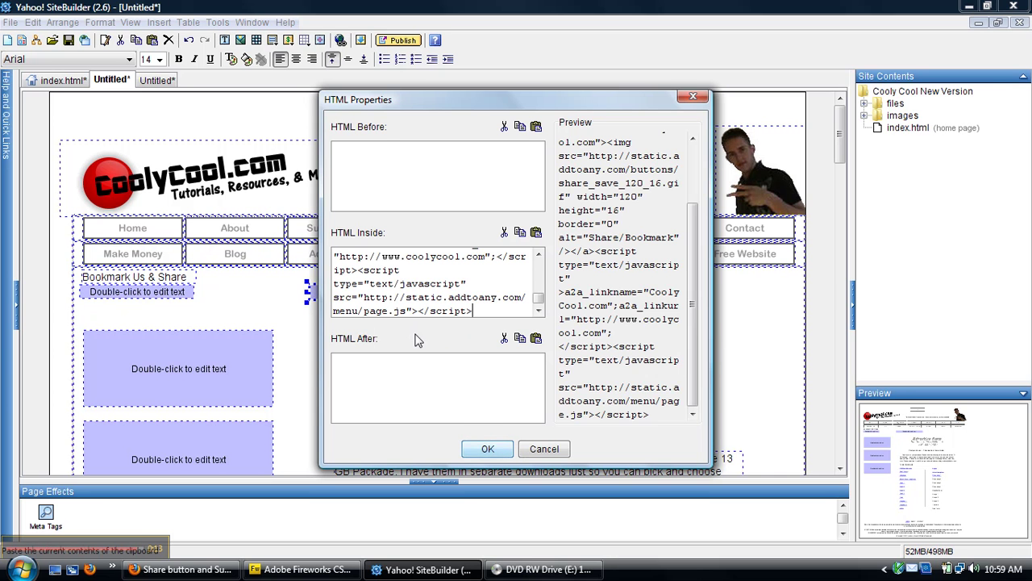
{"action": "left_click", "coordinate": [487, 450]}
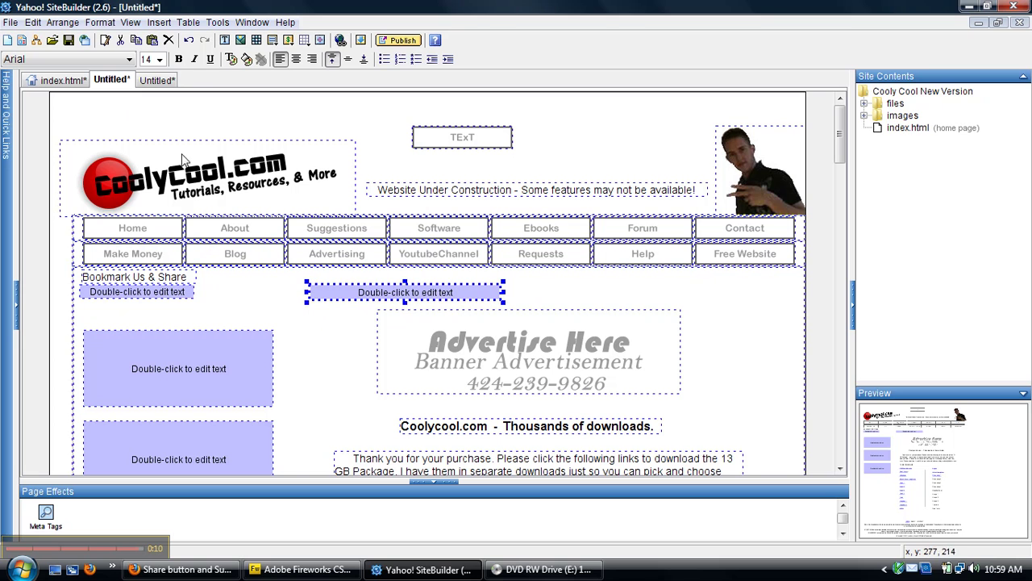